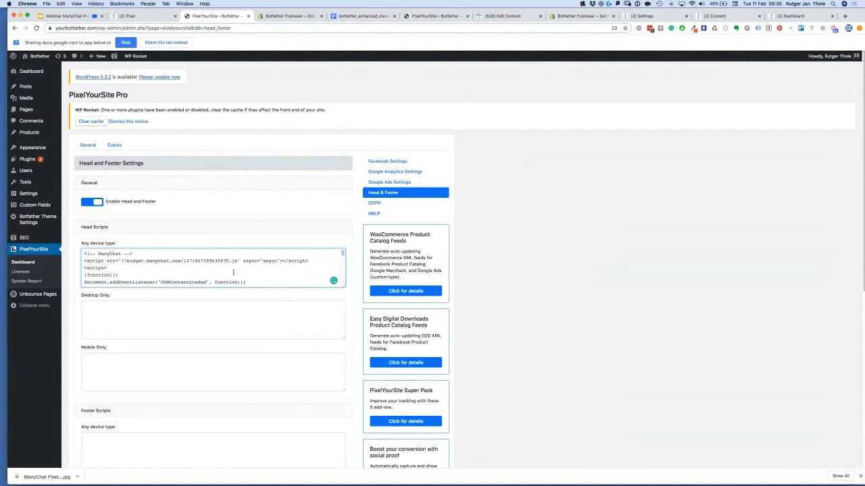
Rename the conversion event fired by the head script for any device type to new_page_loaded and save the settings
{"action": "scroll", "coordinate": [233, 272], "scroll_direction": "down", "scroll_amount": 5}
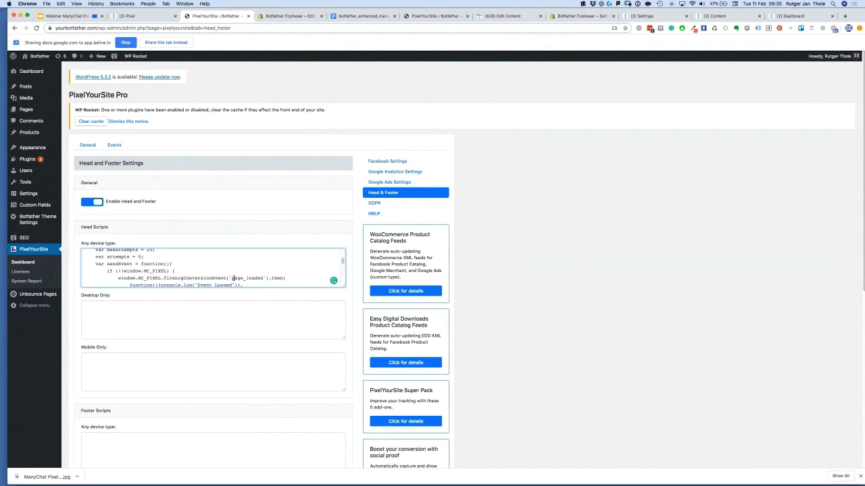
{"action": "left_click_drag", "start_coordinate": [232, 278], "coordinate": [264, 278]}
{"action": "key", "text": "Left"}
{"action": "type", "text": "new"}
{"action": "key", "text": "BackSpace"}
{"action": "type", "text": "_"}
{"action": "scroll", "coordinate": [603, 283], "scroll_direction": "down", "scroll_amount": 10}
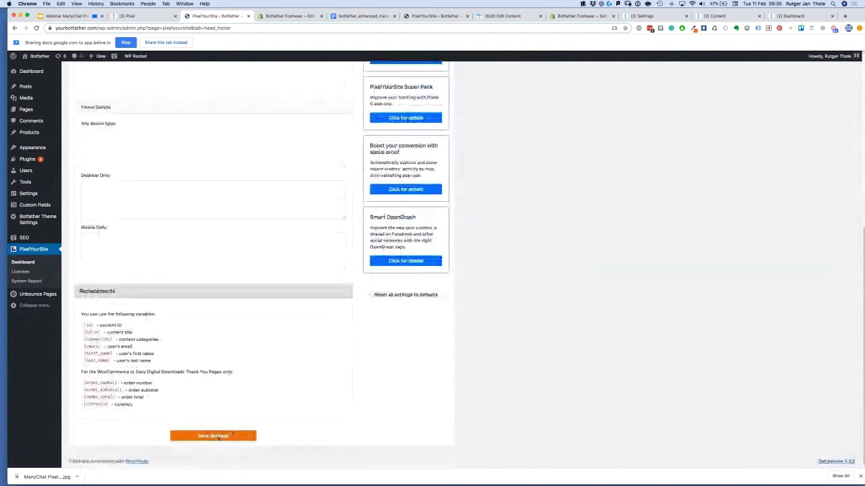
{"action": "left_click", "coordinate": [217, 435]}
{"action": "scroll", "coordinate": [284, 274], "scroll_direction": "down", "scroll_amount": 5}
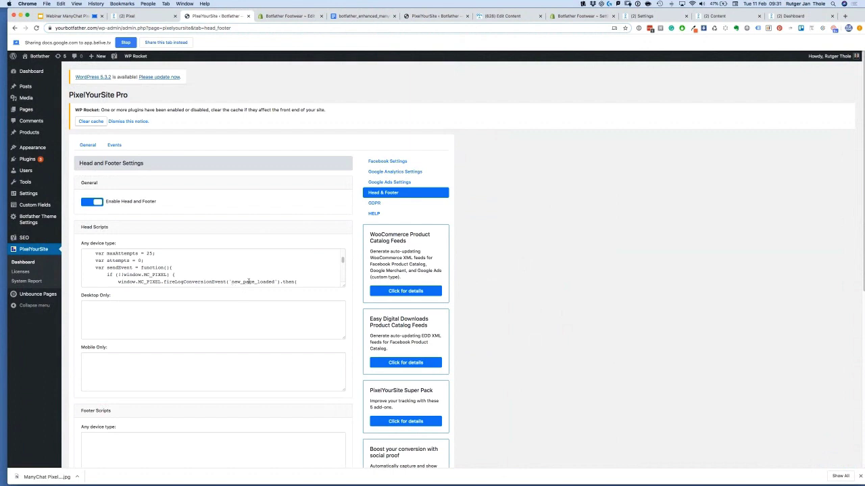
{"action": "mouse_move", "coordinate": [249, 281]}
{"action": "left_mouse_down"}
{"action": "mouse_move", "coordinate": [232, 279]}
{"action": "mouse_move", "coordinate": [269, 279]}
{"action": "mouse_move", "coordinate": [233, 279]}
{"action": "left_mouse_up"}
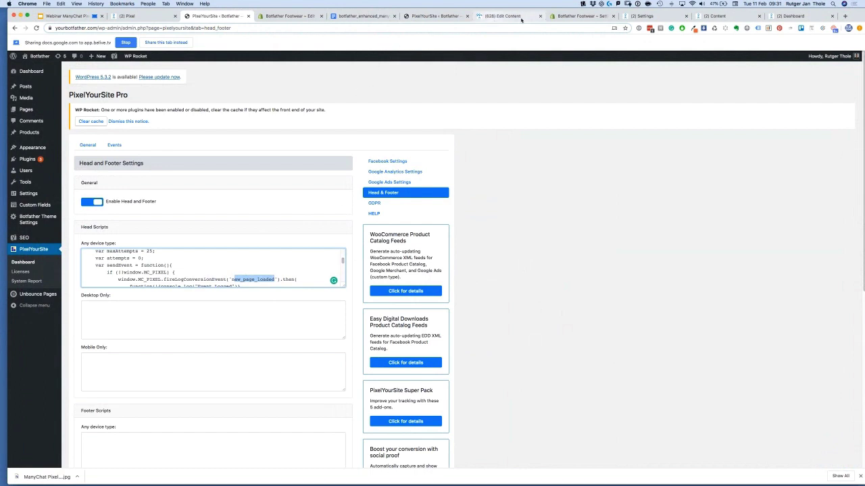
Switch to the ManyChat fire_event flow and inspect the website address behind the blog_overview button
{"action": "left_click", "coordinate": [582, 4]}
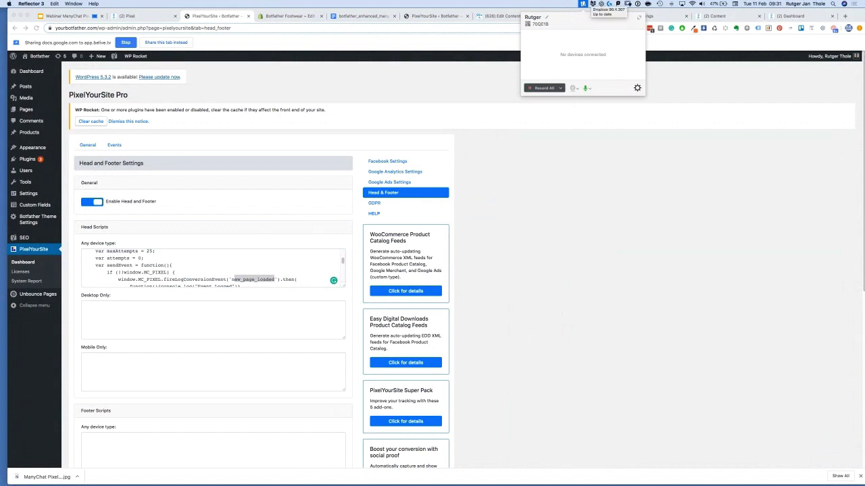
{"action": "left_click", "coordinate": [507, 18]}
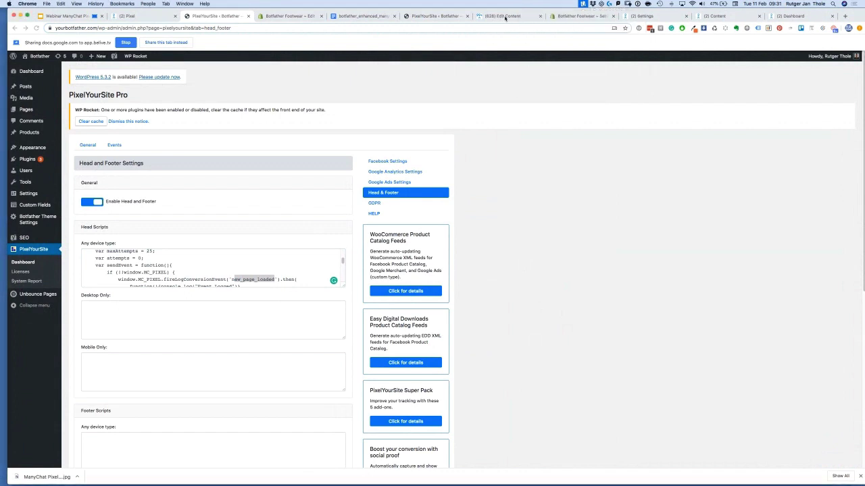
{"action": "left_click", "coordinate": [509, 18]}
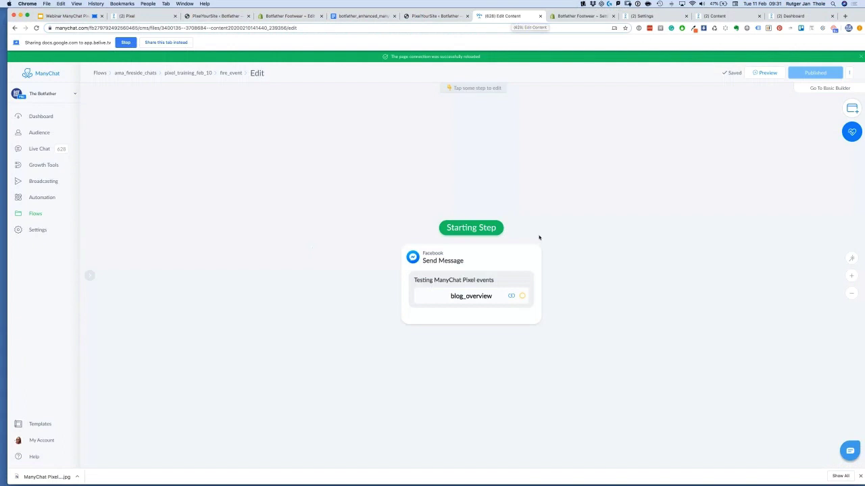
{"action": "left_click_drag", "start_coordinate": [514, 255], "coordinate": [372, 221]}
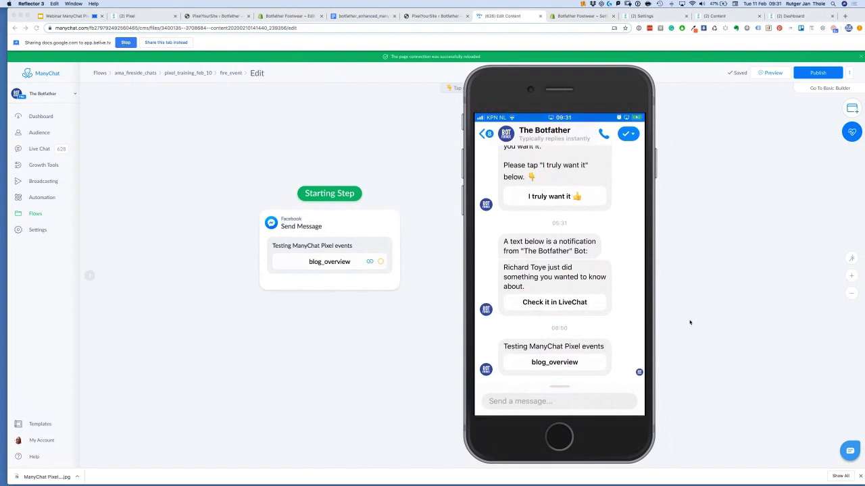
{"action": "left_click", "coordinate": [315, 262]}
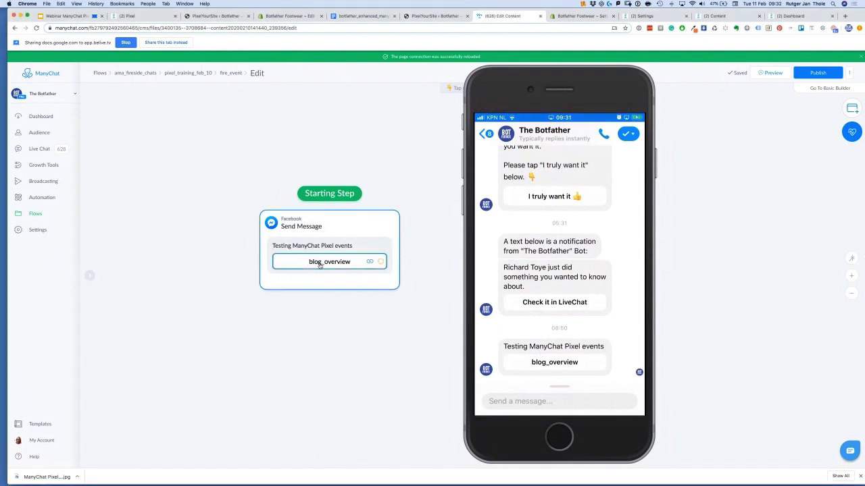
{"action": "left_click", "coordinate": [321, 266]}
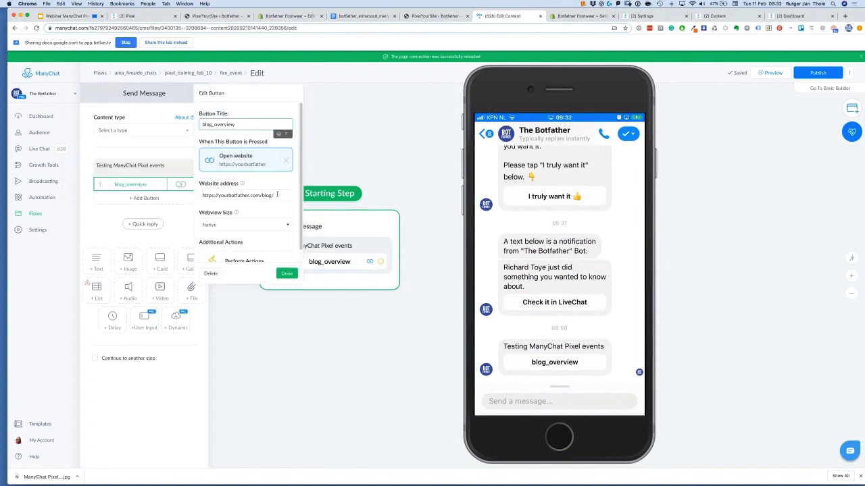
{"action": "left_click", "coordinate": [386, 170]}
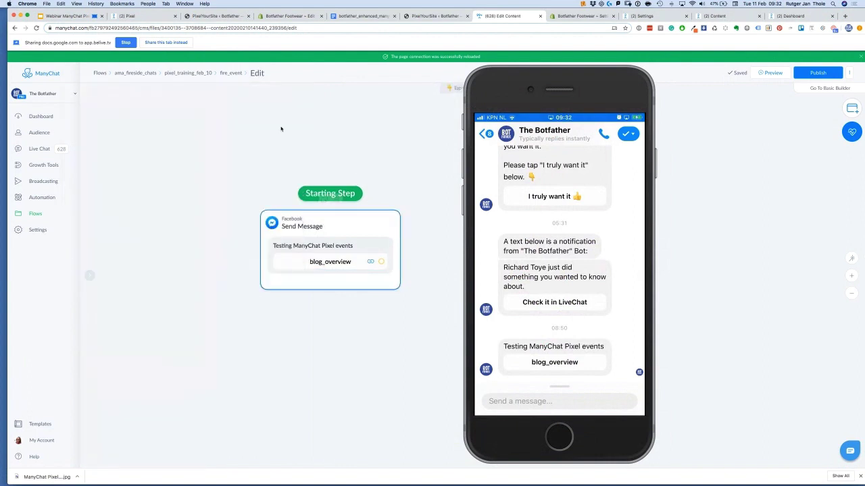
Return to the PixelYourSite Head & Footer settings and review the ManyChat snippet at the start of the head script
{"action": "left_click", "coordinate": [216, 15]}
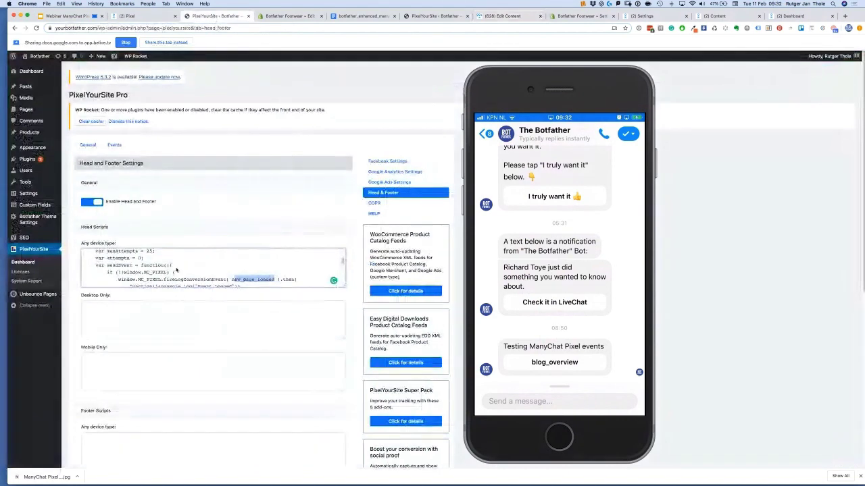
{"action": "scroll", "coordinate": [175, 271], "scroll_direction": "up", "scroll_amount": 3}
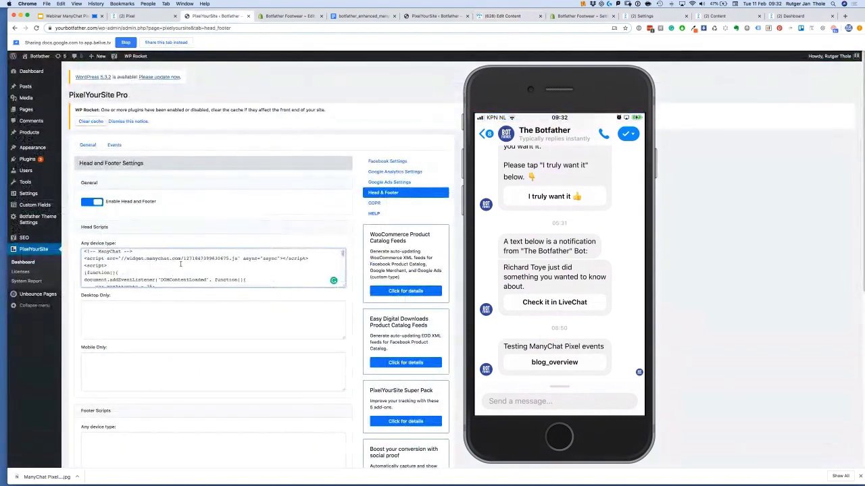
{"action": "left_click_drag", "start_coordinate": [309, 260], "coordinate": [125, 253]}
{"action": "scroll", "coordinate": [197, 270], "scroll_direction": "down", "scroll_amount": 1}
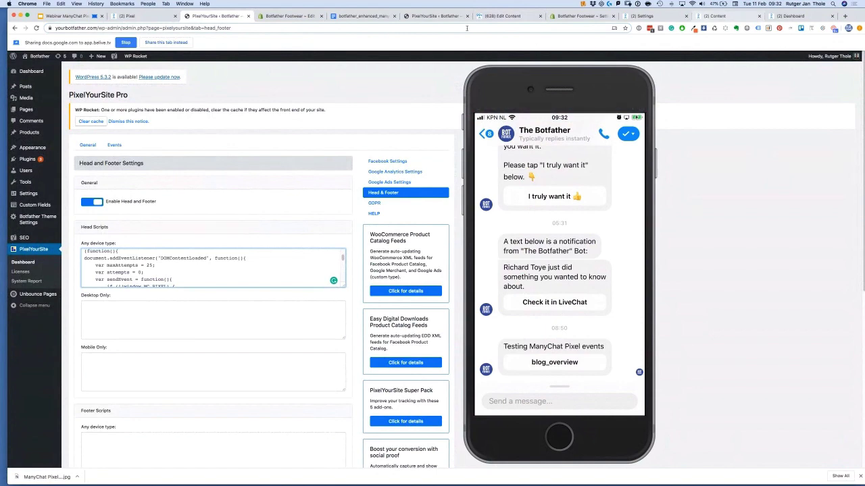
Return to ManyChat, close the phone mirror and open the analytics view of the bot's dashboard
{"action": "left_click", "coordinate": [494, 18]}
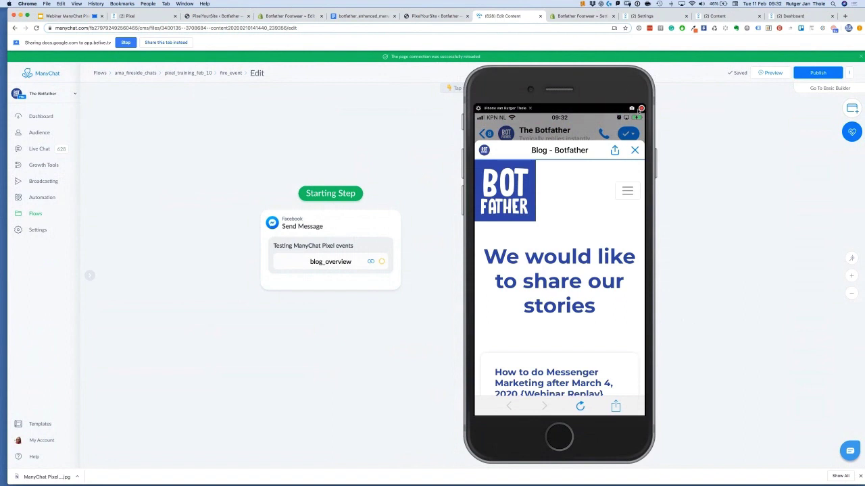
{"action": "left_click", "coordinate": [531, 109]}
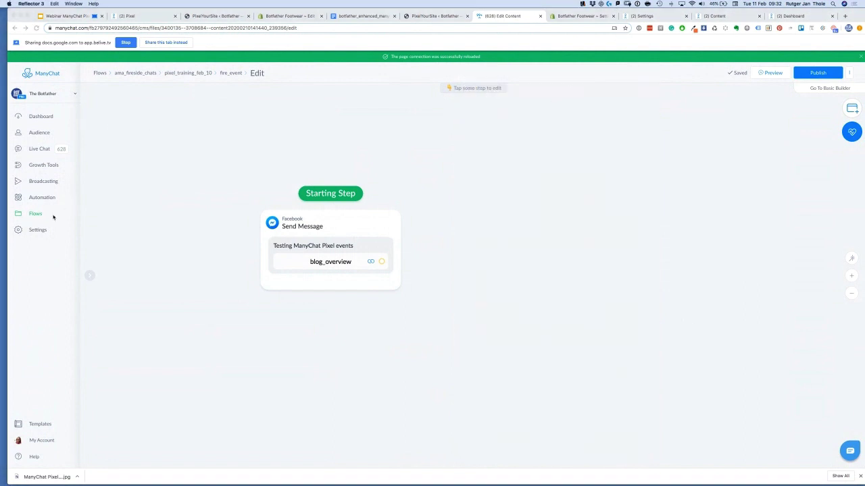
{"action": "left_click", "coordinate": [39, 115]}
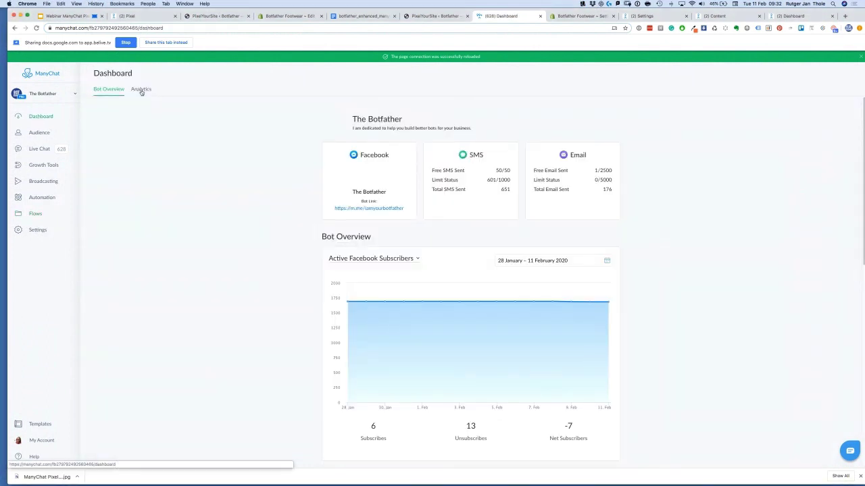
{"action": "left_click", "coordinate": [141, 90]}
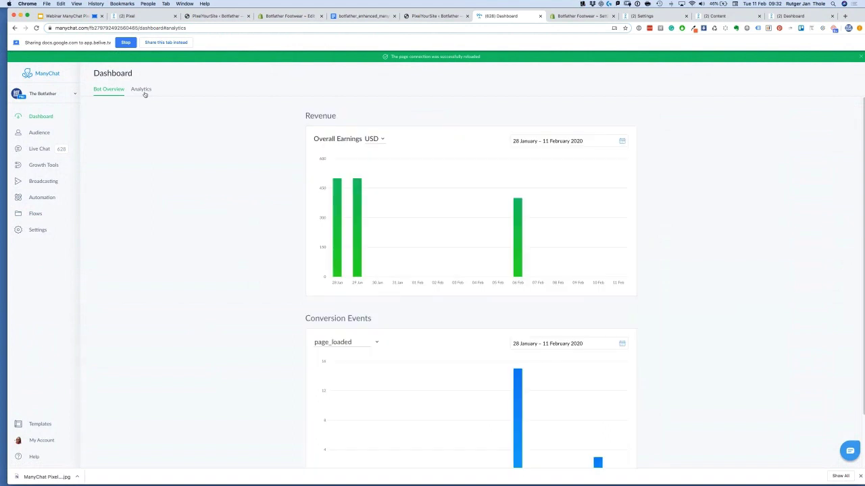
Show the page_loaded event in the Conversion Events chart
{"action": "scroll", "coordinate": [365, 310], "scroll_direction": "down", "scroll_amount": 2}
{"action": "left_click", "coordinate": [342, 282]}
{"action": "scroll", "coordinate": [345, 347], "scroll_direction": "down", "scroll_amount": 5}
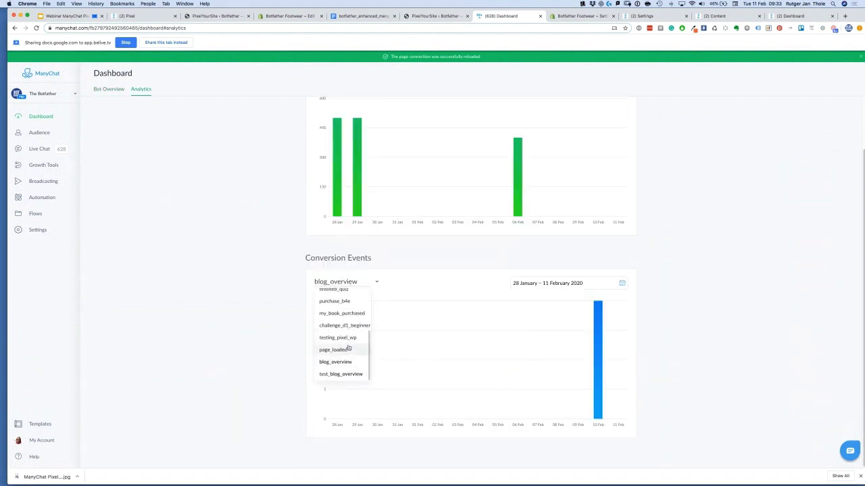
{"action": "left_click", "coordinate": [347, 350]}
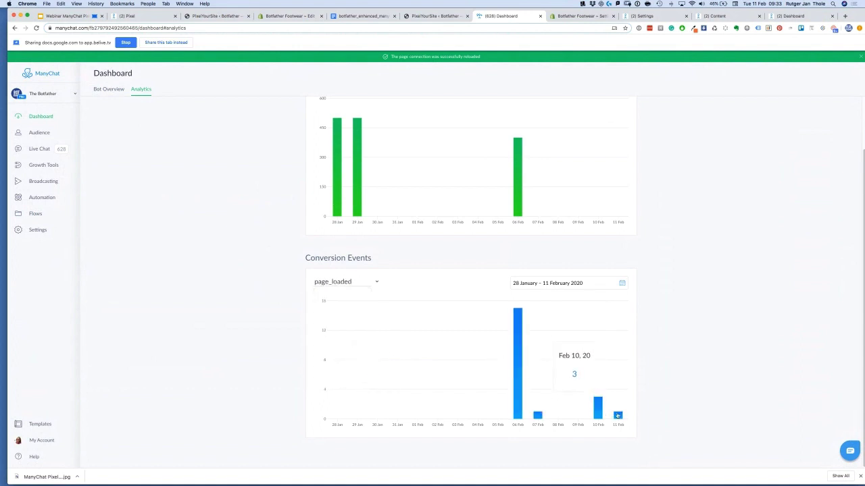
Reload the analytics page, look through the custom conversion events for the renamed one, and chart page_loaded again
{"action": "key", "text": "super+r"}
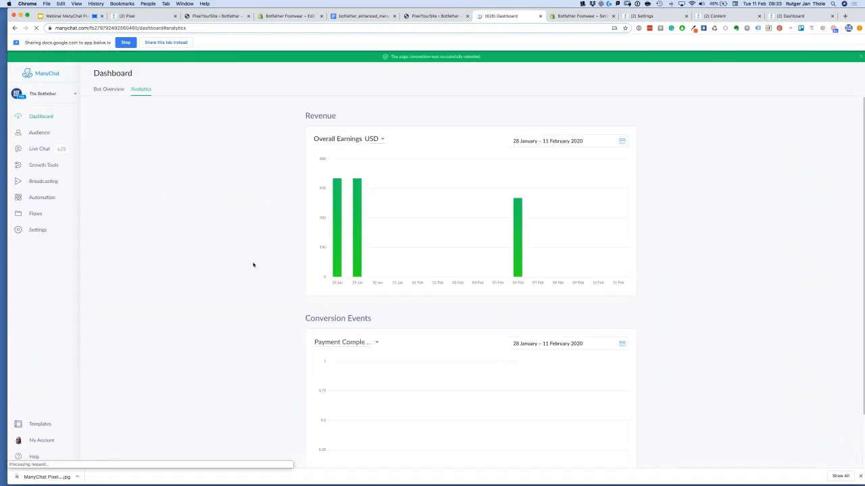
{"action": "scroll", "coordinate": [254, 264], "scroll_direction": "down", "scroll_amount": 2}
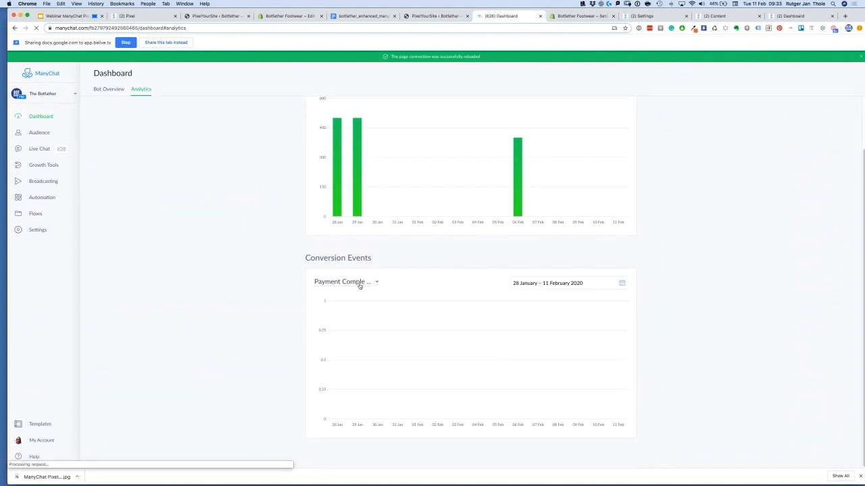
{"action": "left_click", "coordinate": [359, 284]}
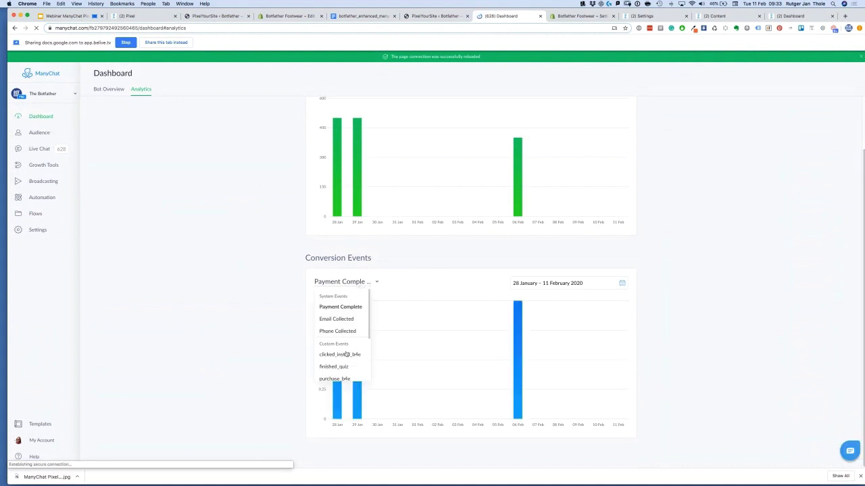
{"action": "scroll", "coordinate": [345, 354], "scroll_direction": "down", "scroll_amount": 3}
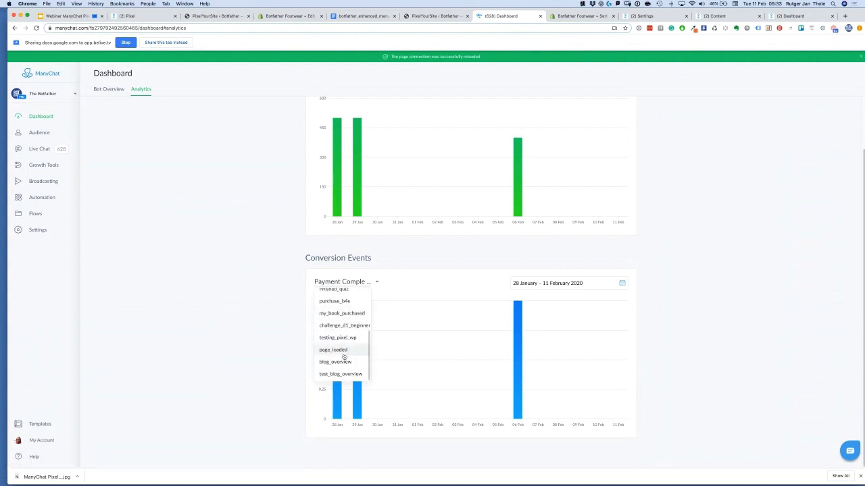
{"action": "left_click", "coordinate": [346, 375]}
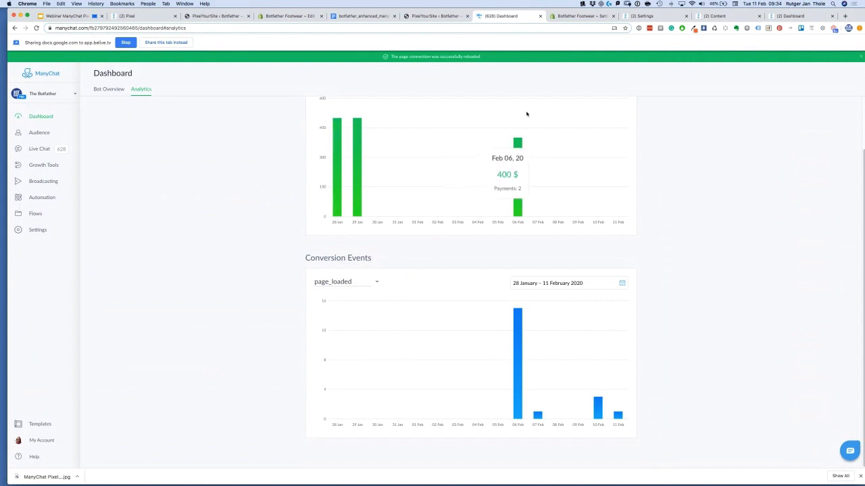
Switch to the Shopify theme code editor and highlight the ManyChat script in theme.liquid
{"action": "left_click", "coordinate": [578, 17]}
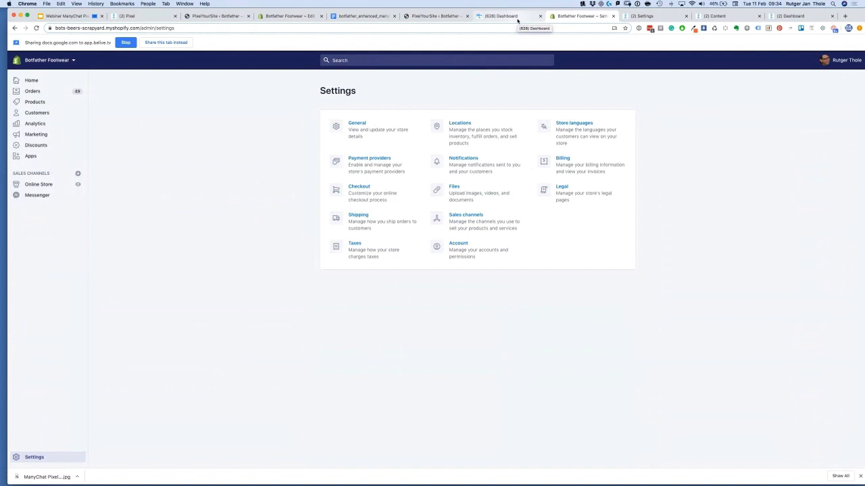
{"action": "left_click", "coordinate": [286, 16]}
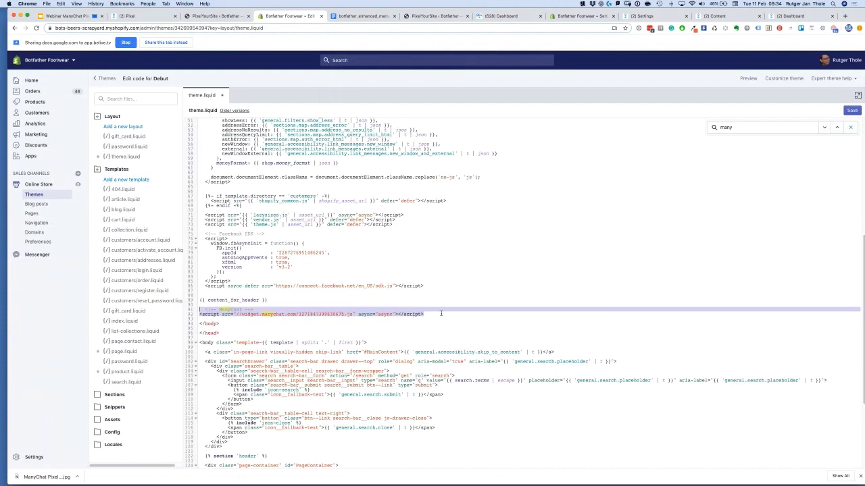
{"action": "left_click_drag", "start_coordinate": [440, 315], "coordinate": [265, 311]}
Open the store's Checkout settings and examine the Additional scripts code under Order processing
{"action": "left_click", "coordinate": [586, 17]}
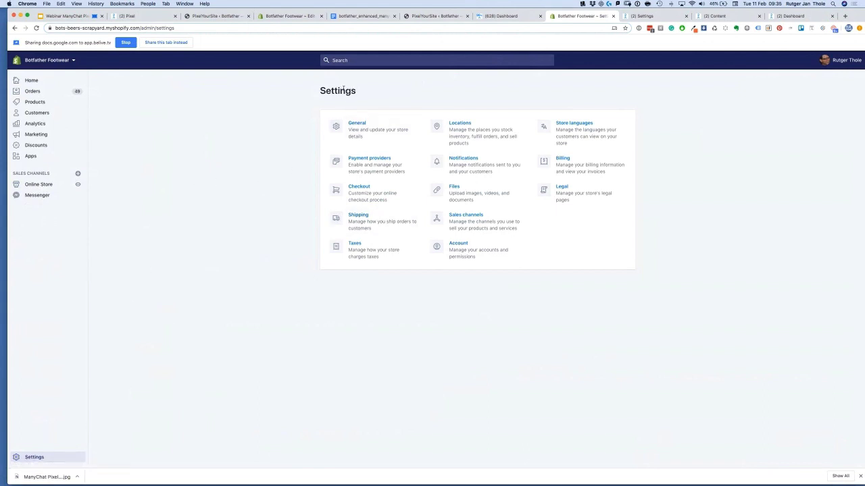
{"action": "left_click", "coordinate": [366, 189]}
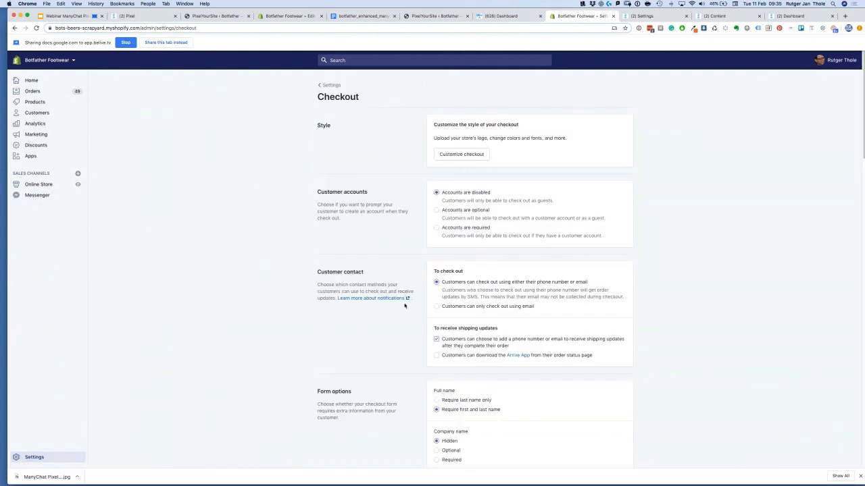
{"action": "scroll", "coordinate": [402, 270], "scroll_direction": "down", "scroll_amount": 3}
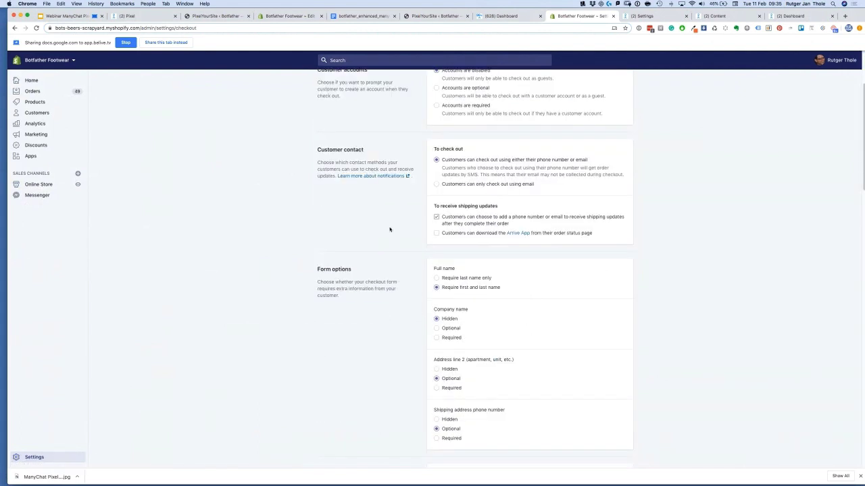
{"action": "scroll", "coordinate": [389, 230], "scroll_direction": "down", "scroll_amount": 6}
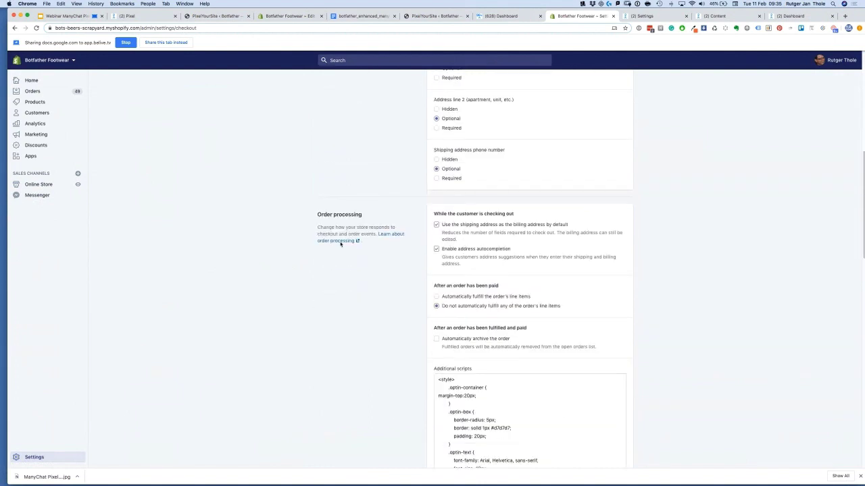
{"action": "scroll", "coordinate": [366, 223], "scroll_direction": "down", "scroll_amount": 6}
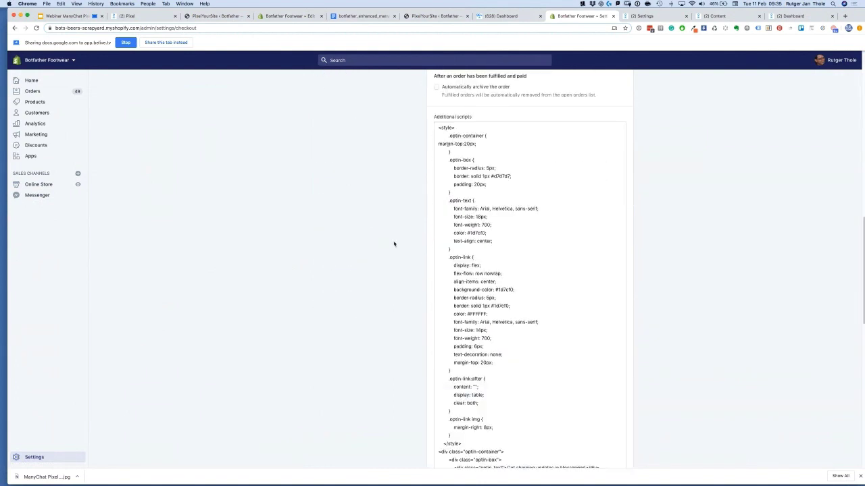
{"action": "scroll", "coordinate": [474, 323], "scroll_direction": "down", "scroll_amount": 5}
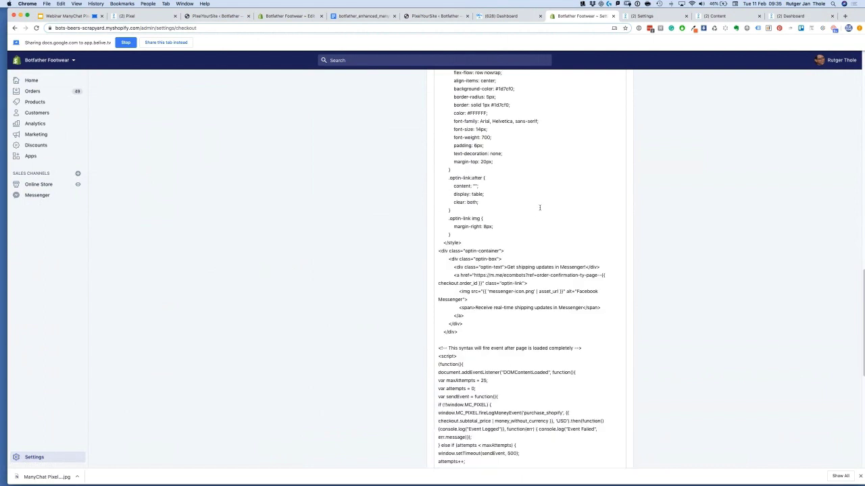
{"action": "scroll", "coordinate": [520, 203], "scroll_direction": "up", "scroll_amount": 15}
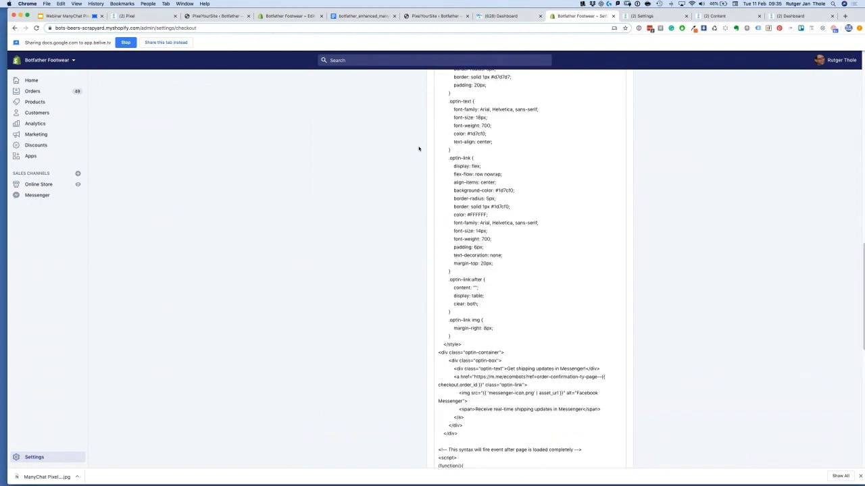
{"action": "scroll", "coordinate": [569, 193], "scroll_direction": "up", "scroll_amount": 5}
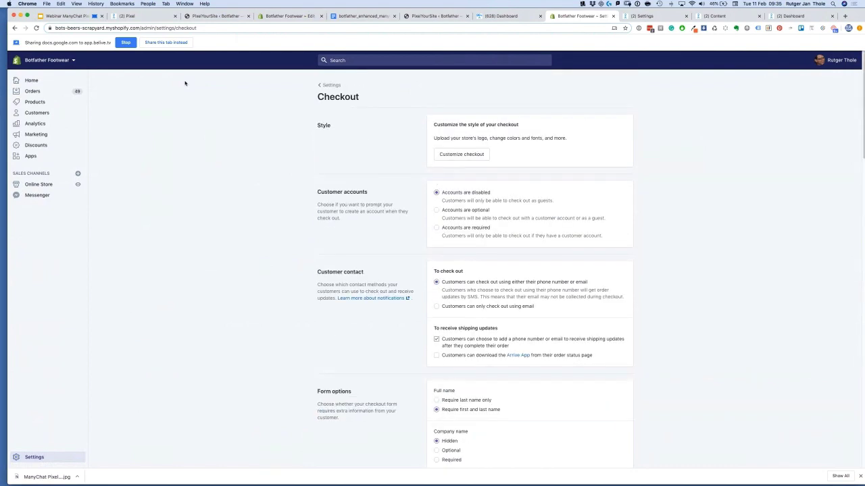
Locate the Additional scripts code in the store's Checkout settings and highlight the script that fires the purchase event after page load
{"action": "double_click", "coordinate": [338, 96]}
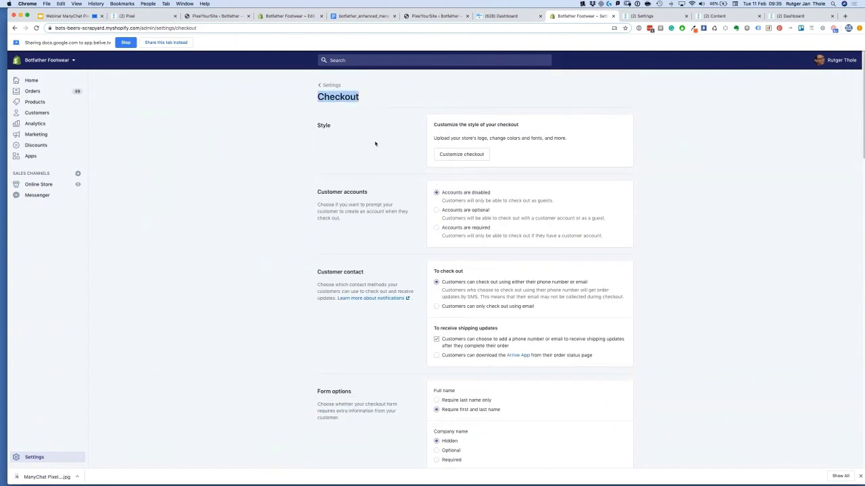
{"action": "scroll", "coordinate": [318, 247], "scroll_direction": "down", "scroll_amount": 15}
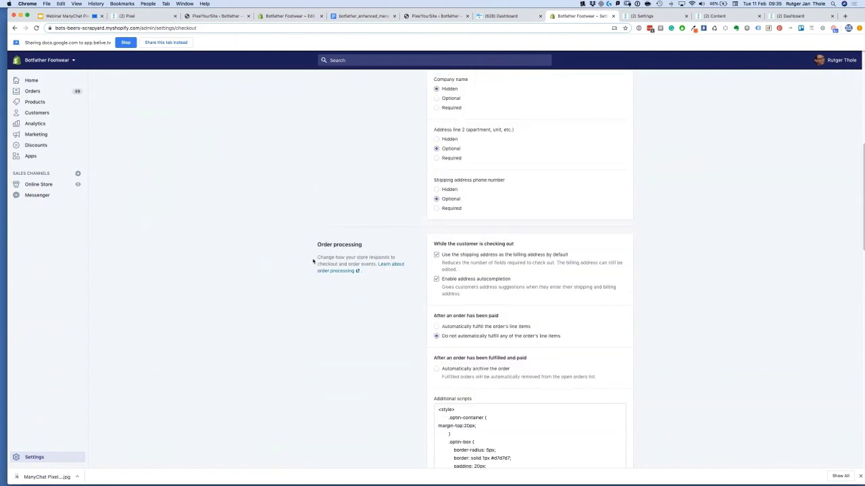
{"action": "left_click_drag", "start_coordinate": [433, 170], "coordinate": [478, 173]}
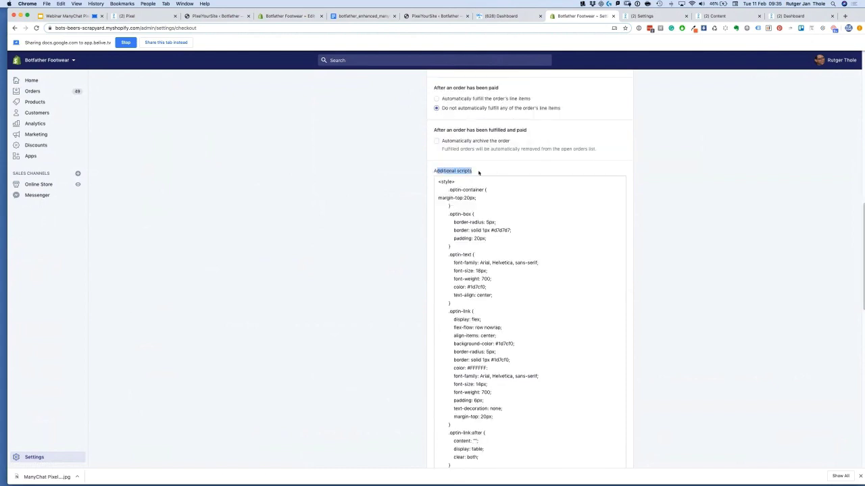
{"action": "scroll", "coordinate": [520, 219], "scroll_direction": "down", "scroll_amount": 10}
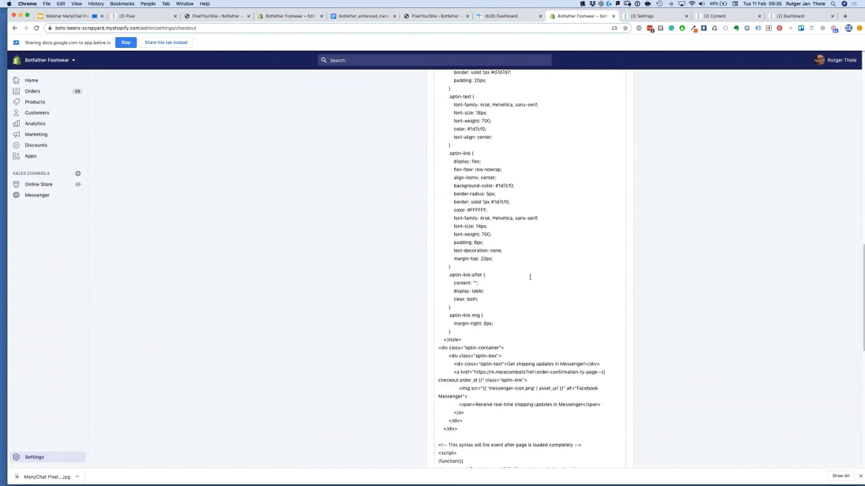
{"action": "scroll", "coordinate": [540, 270], "scroll_direction": "down", "scroll_amount": 4}
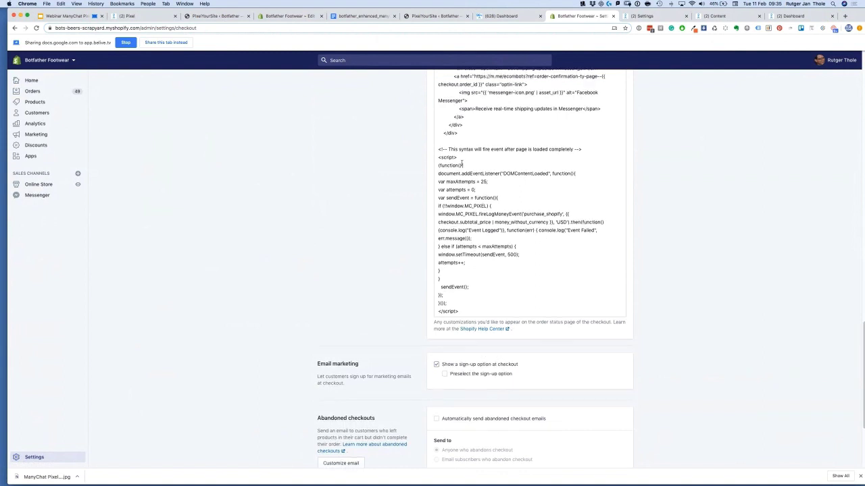
{"action": "left_click_drag", "start_coordinate": [462, 173], "coordinate": [464, 322]}
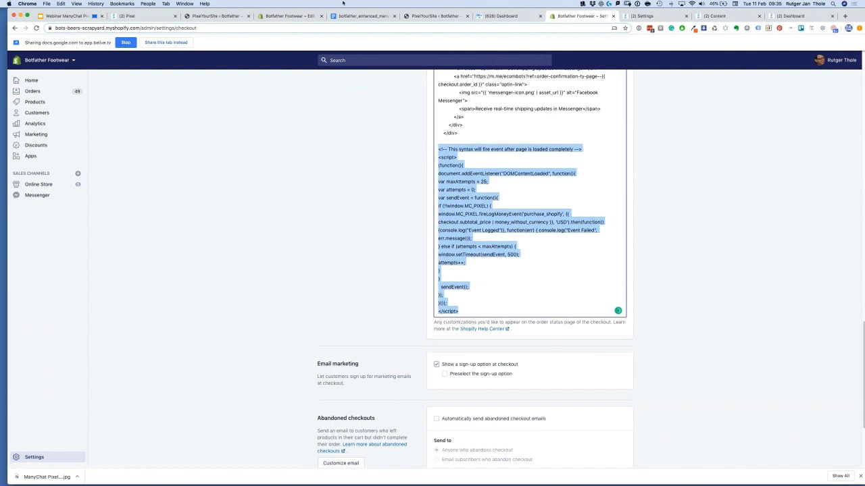
Switch to the botfather_enhanced_manychat_pixel_events document and copy the full manychat-pixel-purchase-event.js script
{"action": "left_click", "coordinate": [360, 16]}
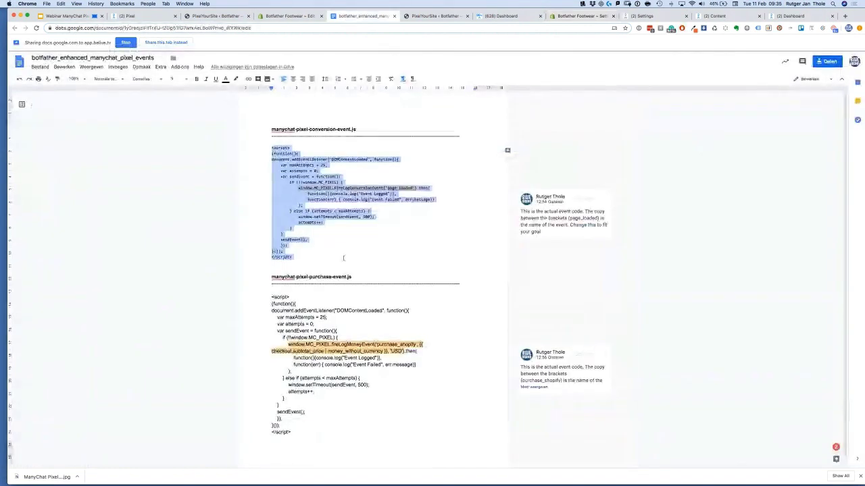
{"action": "left_click_drag", "start_coordinate": [272, 277], "coordinate": [378, 279]}
{"action": "left_click", "coordinate": [418, 280]}
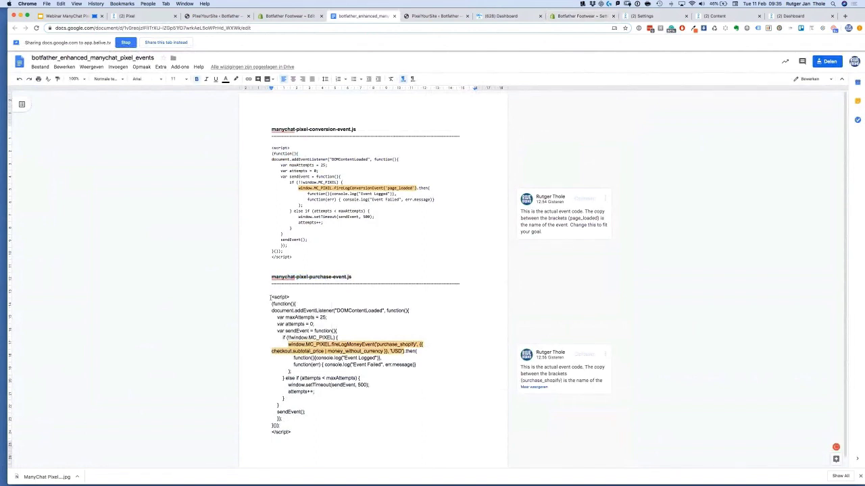
{"action": "left_click_drag", "start_coordinate": [272, 298], "coordinate": [291, 433]}
{"action": "key", "text": "ctrl+c"}
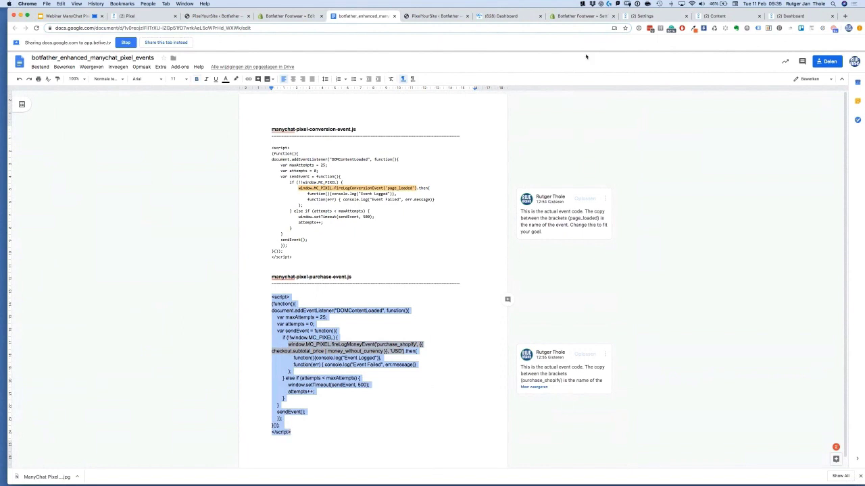
Try replacing the existing event script at the end of Shopify's Additional scripts with the copied purchase script
{"action": "left_click", "coordinate": [583, 18]}
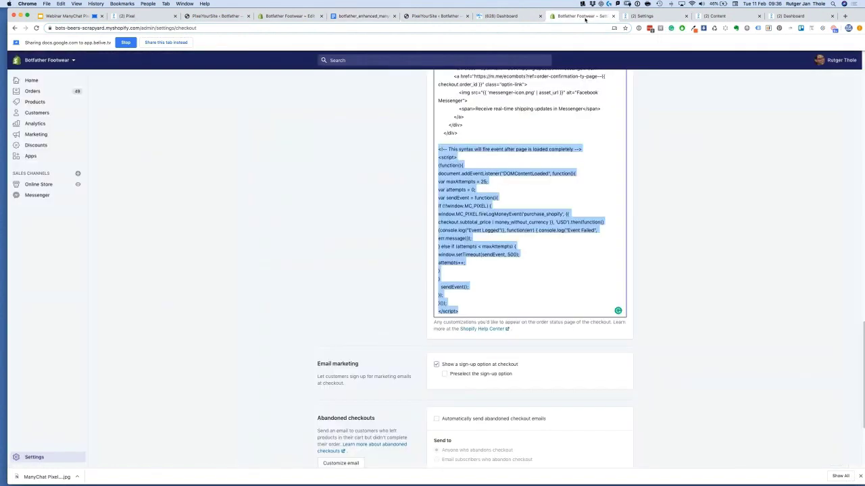
{"action": "scroll", "coordinate": [378, 241], "scroll_direction": "up", "scroll_amount": 2}
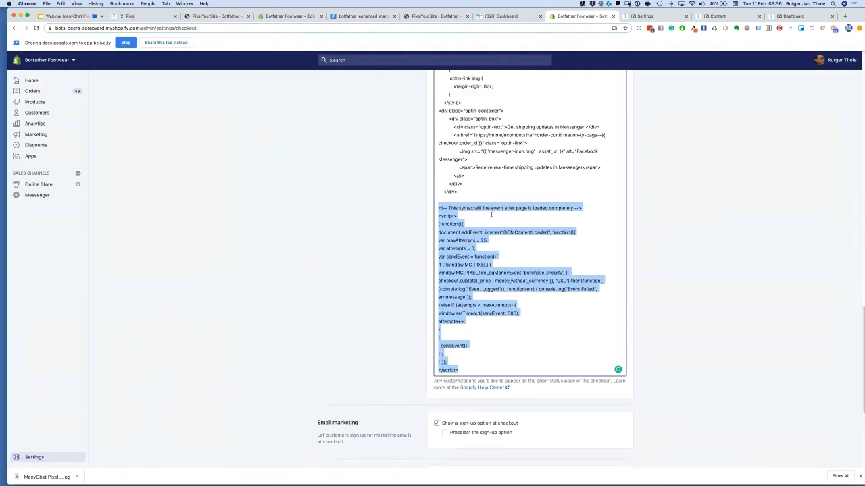
{"action": "left_click", "coordinate": [465, 367]}
{"action": "left_click_drag", "start_coordinate": [439, 208], "coordinate": [521, 377]}
{"action": "key", "text": "ctrl+v"}
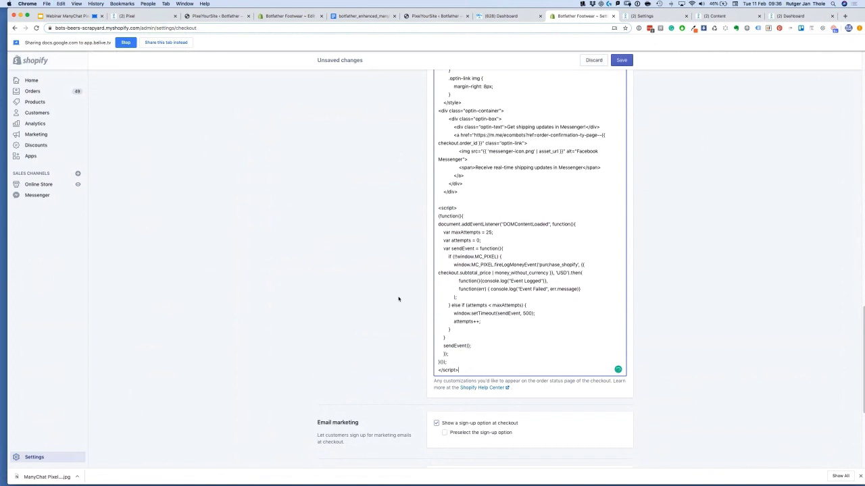
{"action": "key", "text": "super+z"}
{"action": "left_click", "coordinate": [573, 289]}
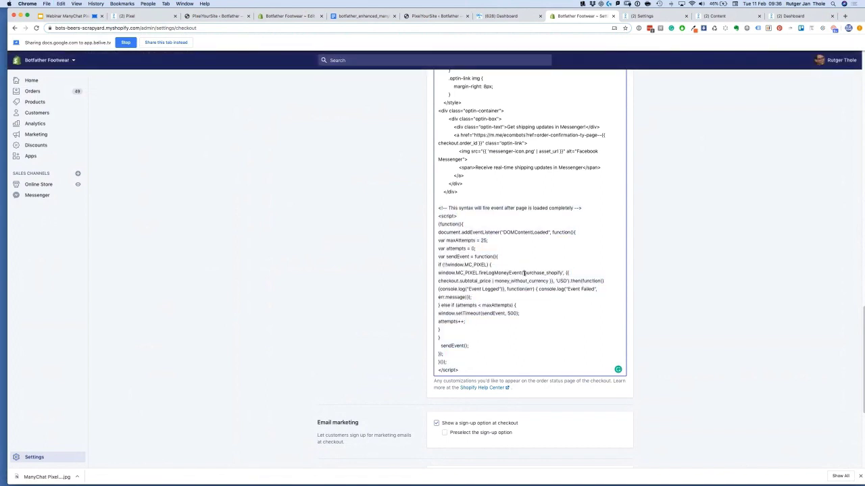
Highlight the purchase_shopify event name, the checkout subtotal variable and the USD currency in the script, and review the surrounding Additional scripts code
{"action": "left_click_drag", "start_coordinate": [524, 273], "coordinate": [560, 272]}
{"action": "left_click_drag", "start_coordinate": [439, 281], "coordinate": [553, 281]}
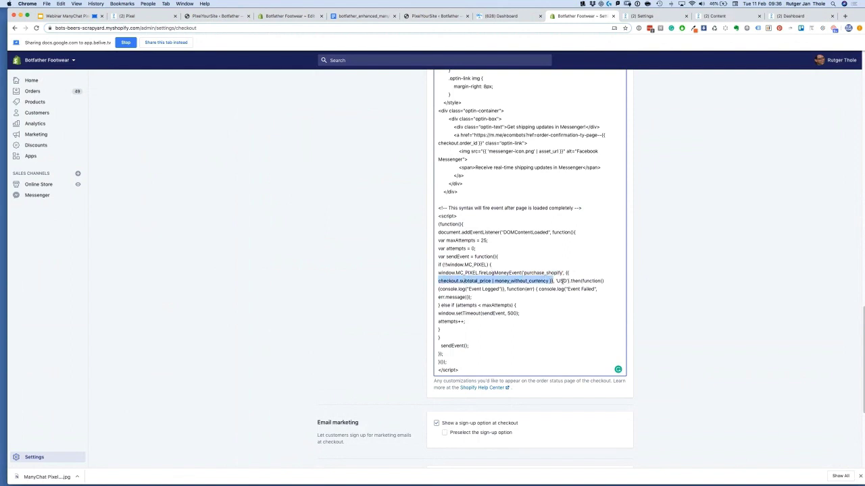
{"action": "double_click", "coordinate": [561, 281]}
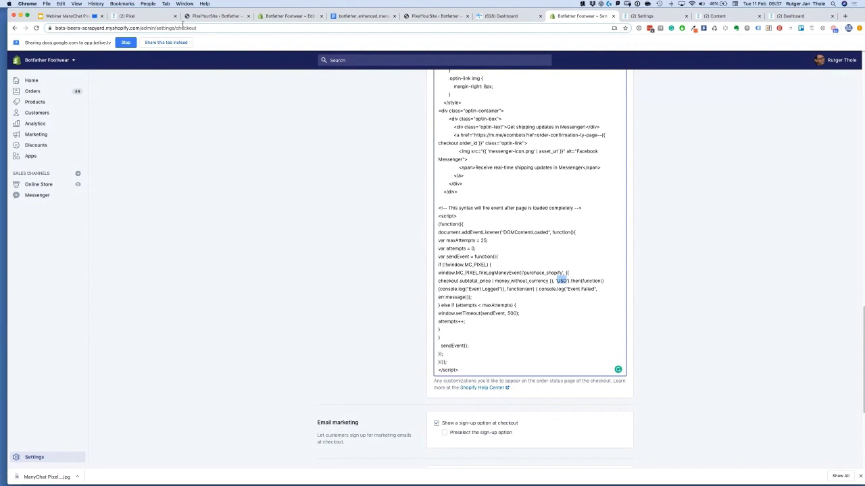
{"action": "scroll", "coordinate": [353, 288], "scroll_direction": "down", "scroll_amount": 2}
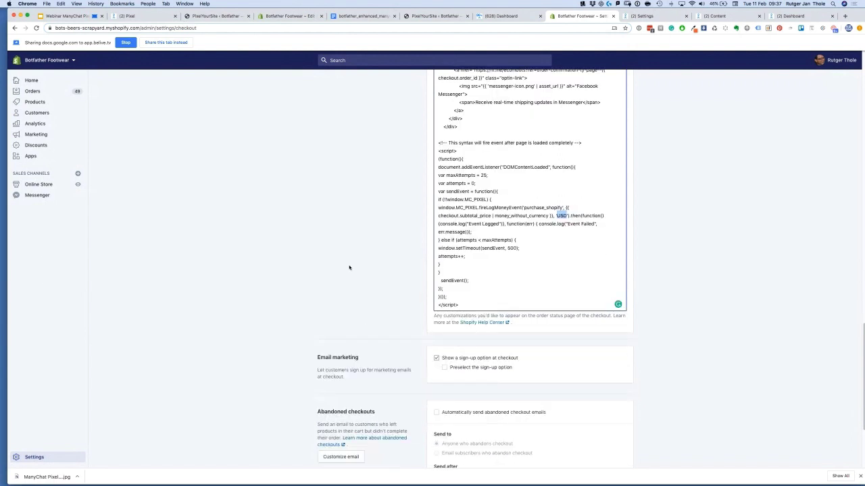
{"action": "scroll", "coordinate": [264, 250], "scroll_direction": "up", "scroll_amount": 9}
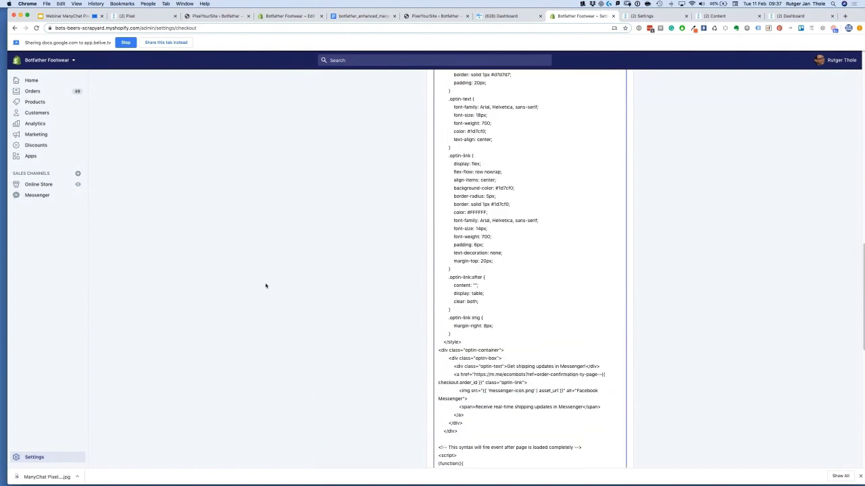
{"action": "scroll", "coordinate": [351, 250], "scroll_direction": "up", "scroll_amount": 10}
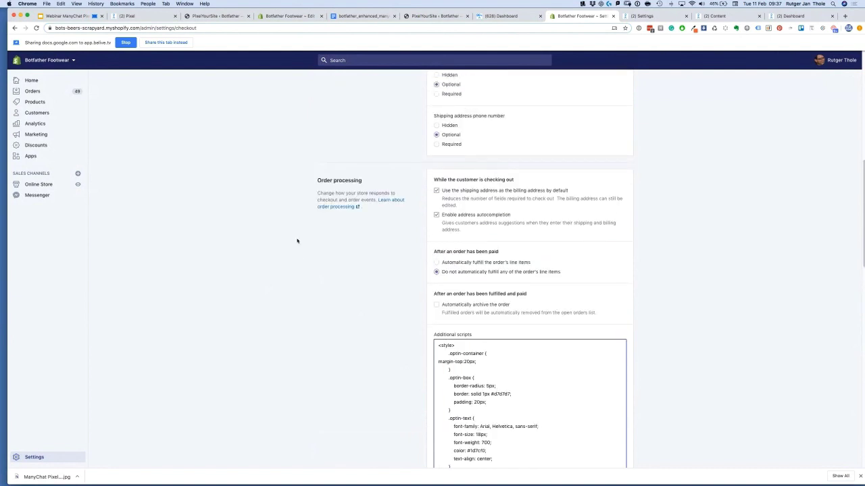
{"action": "scroll", "coordinate": [312, 310], "scroll_direction": "down", "scroll_amount": 8}
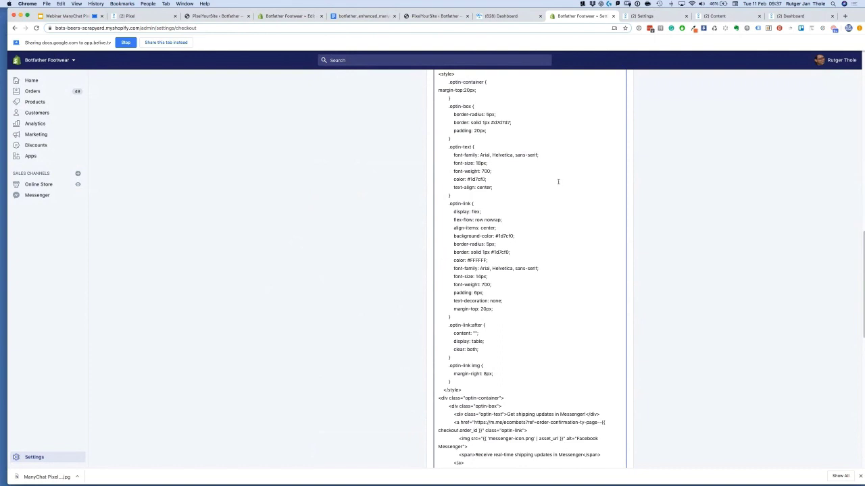
Switch to ManyChat's Conversion Events settings and view the form for a new conversion event, closing it without creating one
{"action": "left_click", "coordinate": [643, 18]}
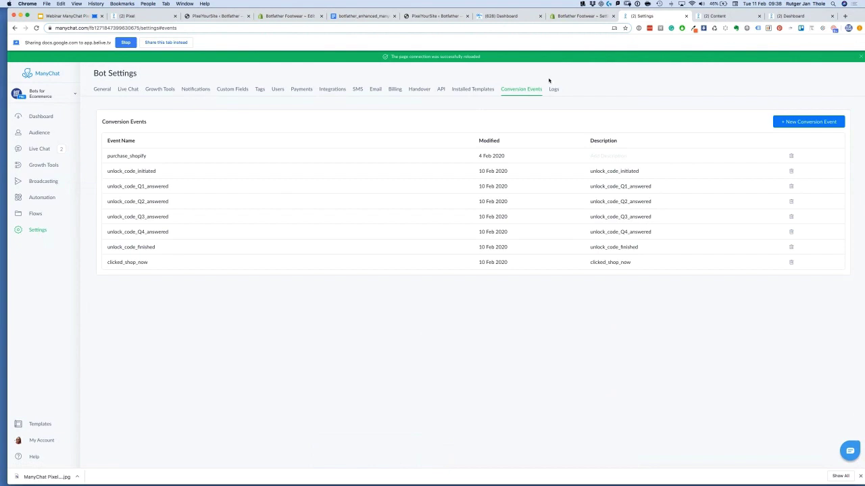
{"action": "left_click", "coordinate": [813, 123]}
{"action": "left_click", "coordinate": [401, 99]}
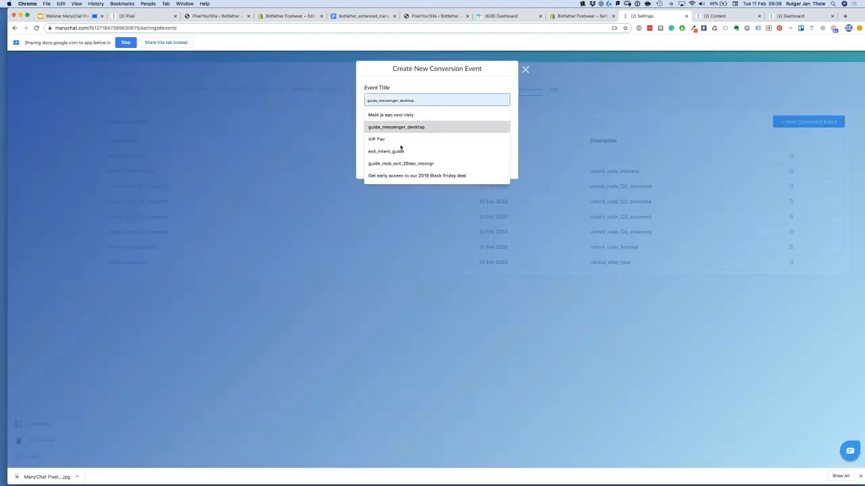
{"action": "left_click", "coordinate": [525, 70]}
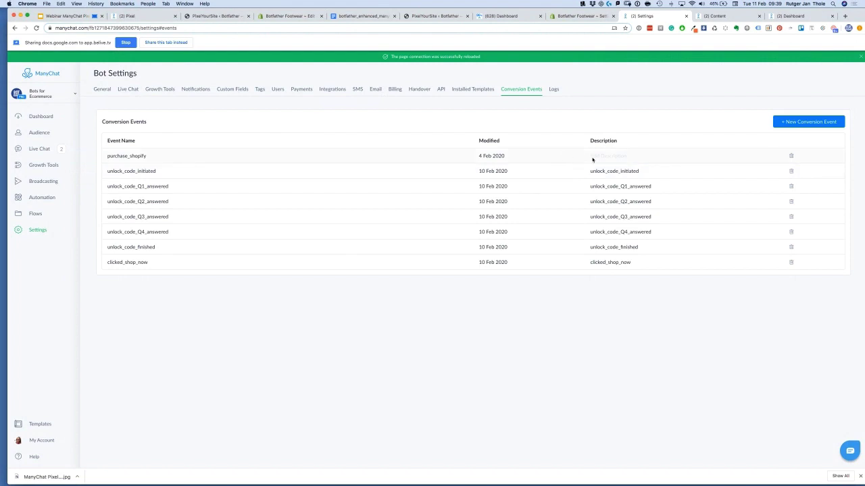
Try setting up a new conversion event titled guide_messenger_desktop that generates revenue in USD
{"action": "left_click", "coordinate": [805, 121]}
{"action": "left_click", "coordinate": [420, 99]}
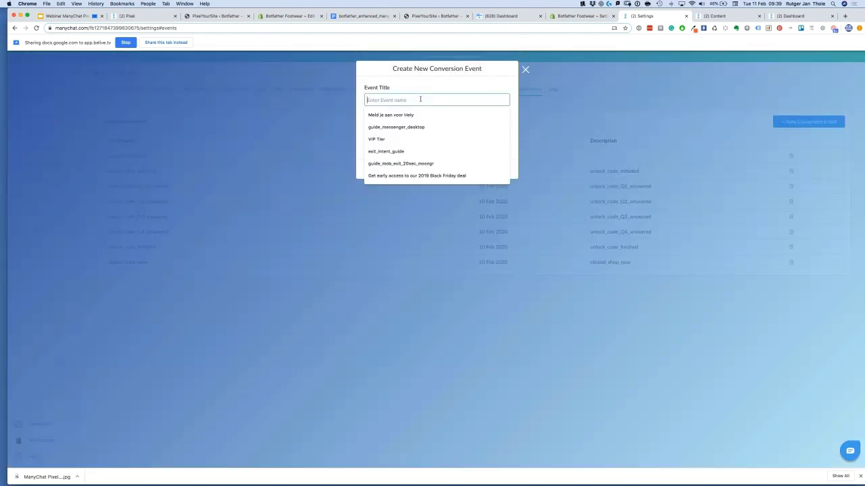
{"action": "left_click", "coordinate": [393, 127]}
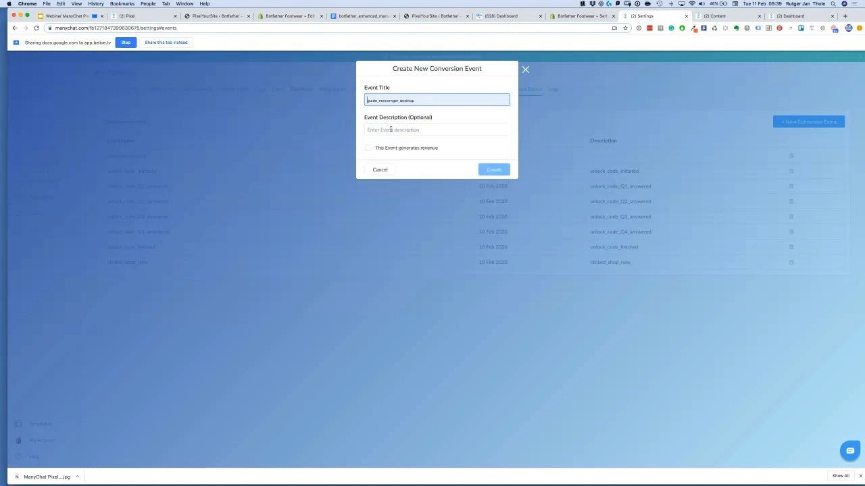
{"action": "left_click", "coordinate": [369, 148]}
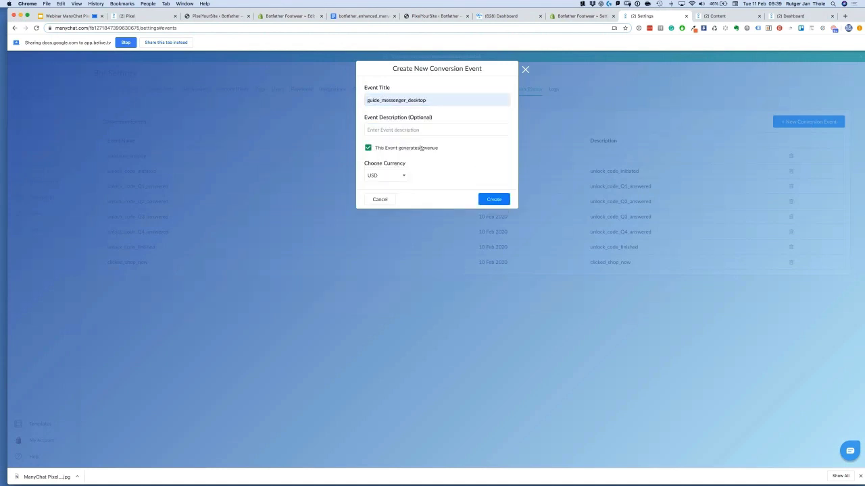
{"action": "left_click", "coordinate": [391, 176]}
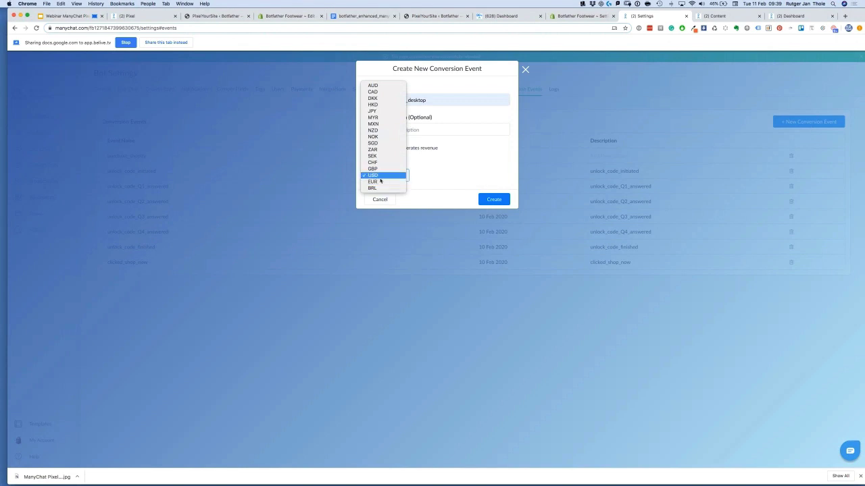
{"action": "left_click", "coordinate": [446, 172]}
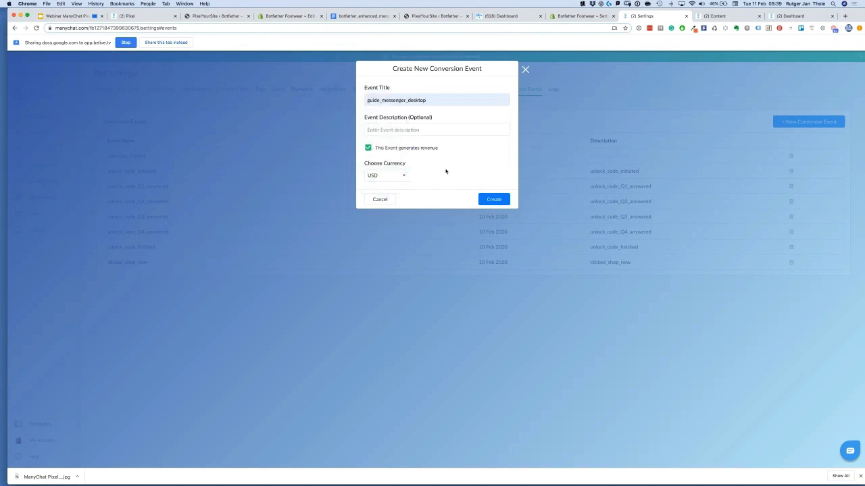
{"action": "left_click", "coordinate": [388, 199]}
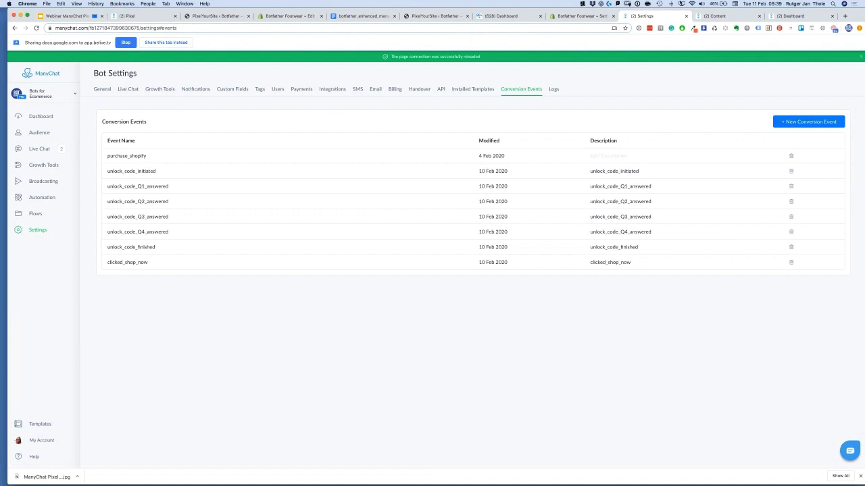
Open the b4e_unlock_code_start flow from the Coupon Delivery unlock_coupon_code folder and examine its conversion event action
{"action": "left_click", "coordinate": [727, 17]}
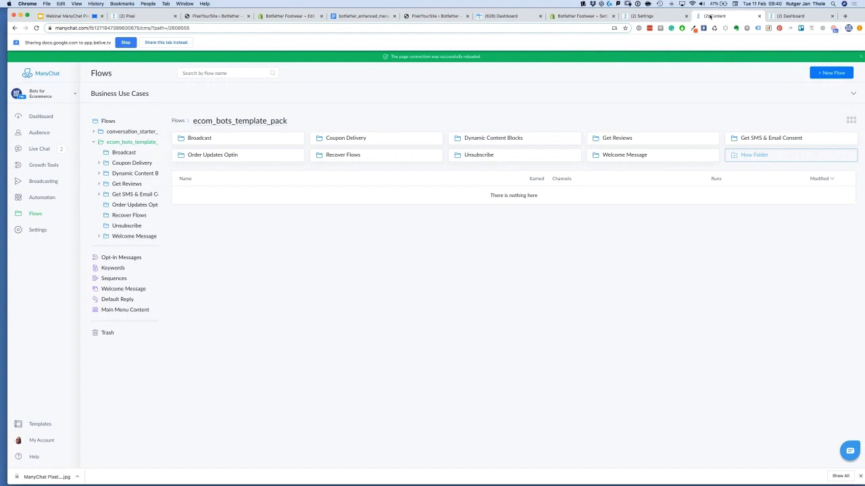
{"action": "left_click", "coordinate": [373, 138]}
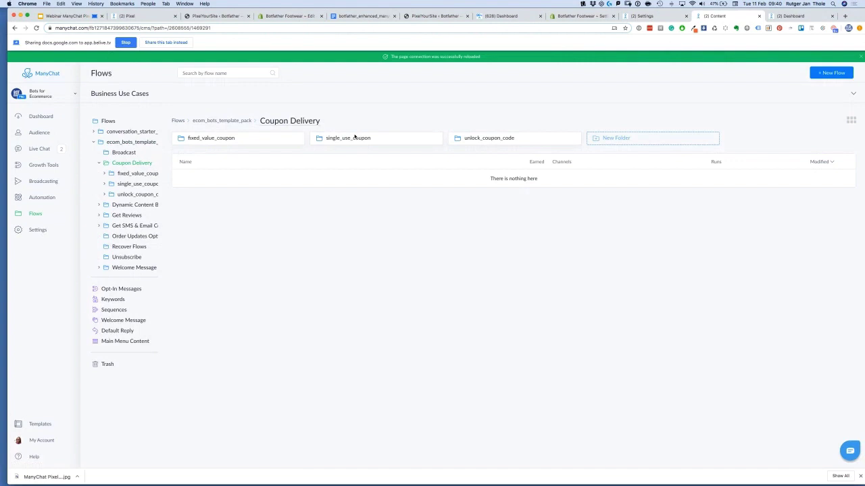
{"action": "left_click", "coordinate": [484, 140]}
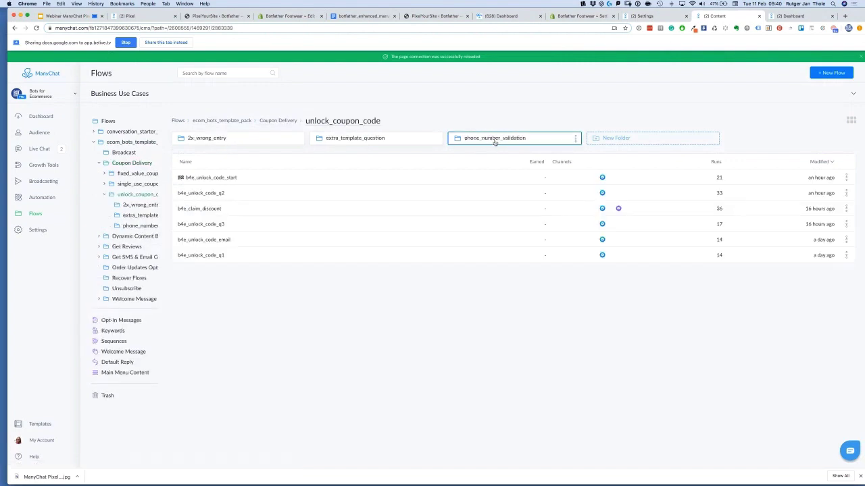
{"action": "left_click", "coordinate": [251, 178]}
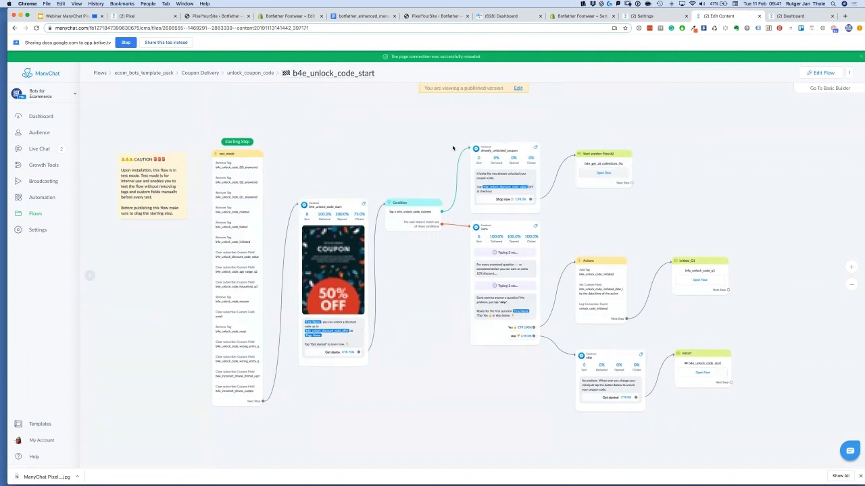
{"action": "left_click_drag", "start_coordinate": [686, 210], "coordinate": [622, 192]}
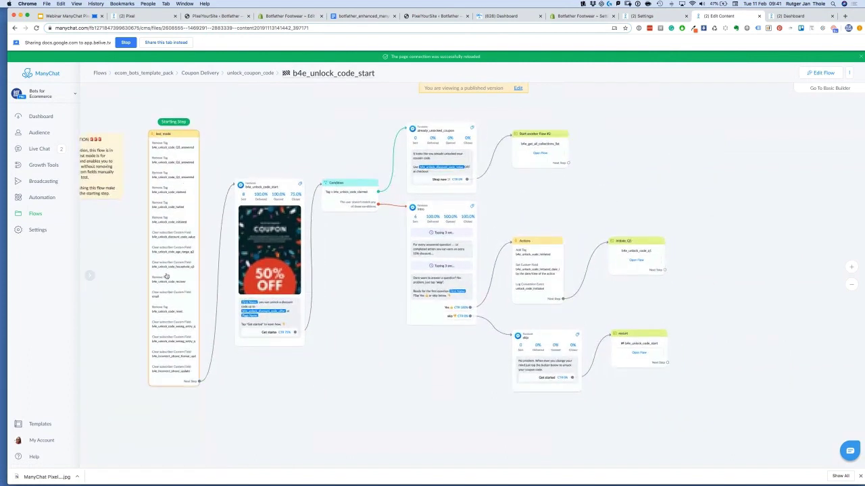
{"action": "scroll", "coordinate": [368, 301], "scroll_direction": "up", "scroll_amount": 3}
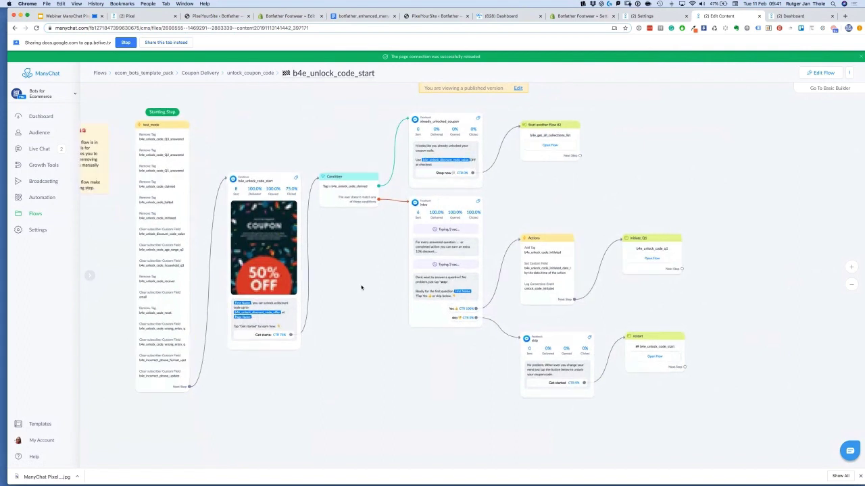
{"action": "left_click_drag", "start_coordinate": [372, 282], "coordinate": [337, 290]}
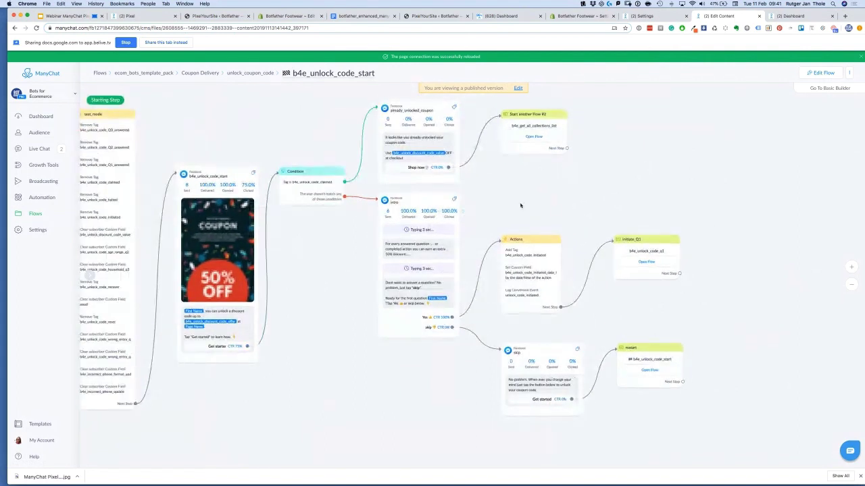
Examine the intro message and the unlock_code_initiated conversion event action in the b4e_unlock_code_start flow
{"action": "scroll", "coordinate": [576, 188], "scroll_direction": "right", "scroll_amount": 2}
{"action": "scroll", "coordinate": [576, 188], "scroll_direction": "right", "scroll_amount": 2}
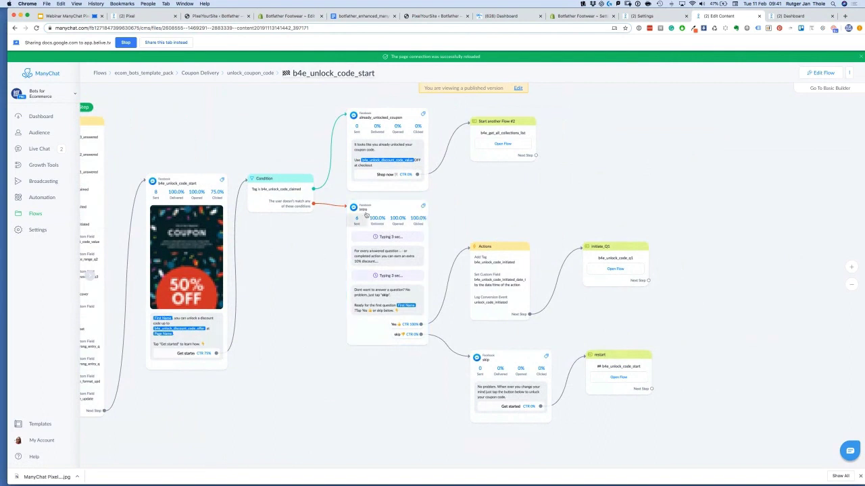
{"action": "scroll", "coordinate": [309, 252], "scroll_direction": "up", "scroll_amount": 2}
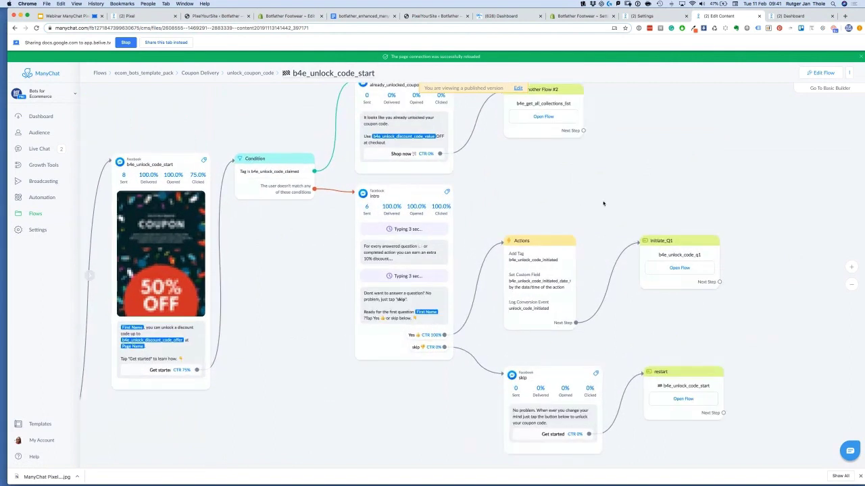
{"action": "scroll", "coordinate": [554, 256], "scroll_direction": "right", "scroll_amount": 4}
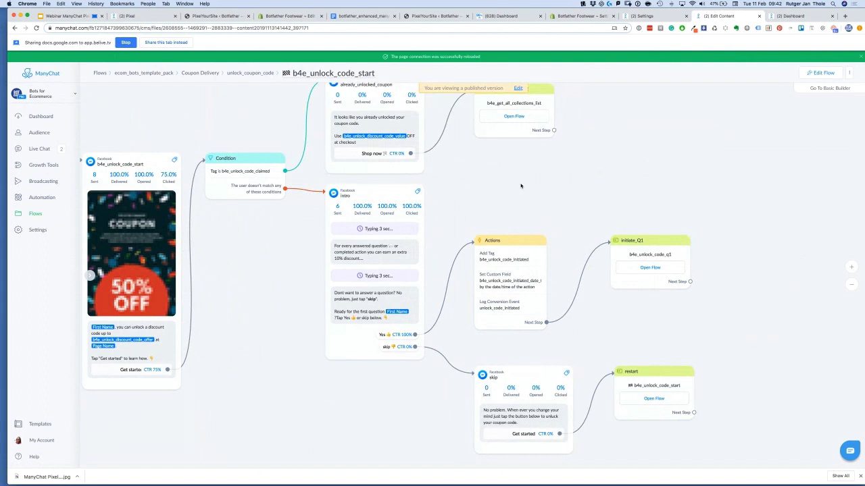
{"action": "scroll", "coordinate": [573, 210], "scroll_direction": "down", "scroll_amount": 2}
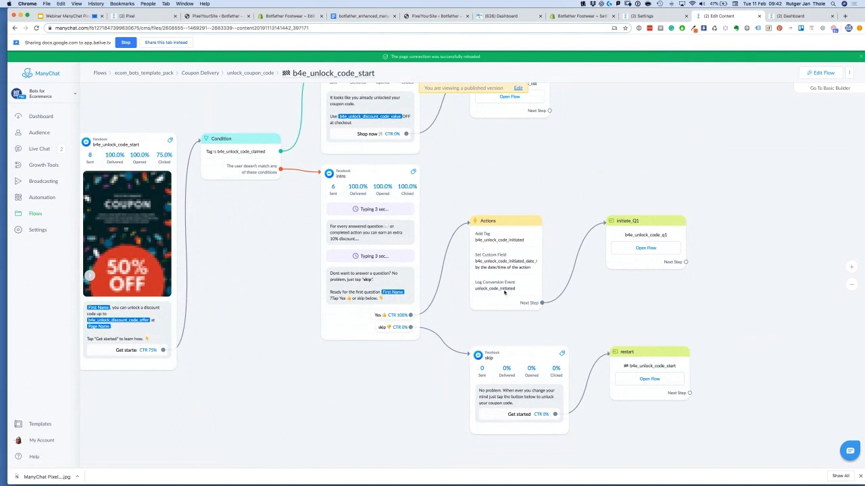
Open the linked b4e_unlock_code_q1 flow and examine its conversion event action up to the link to the second question
{"action": "left_click", "coordinate": [646, 247]}
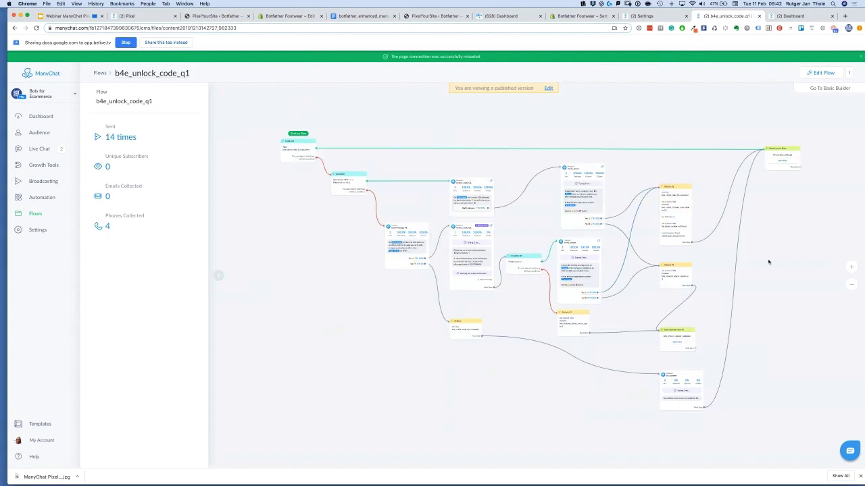
{"action": "left_click_drag", "start_coordinate": [753, 255], "coordinate": [677, 257]}
{"action": "scroll", "coordinate": [719, 277], "scroll_direction": "up", "scroll_amount": 4}
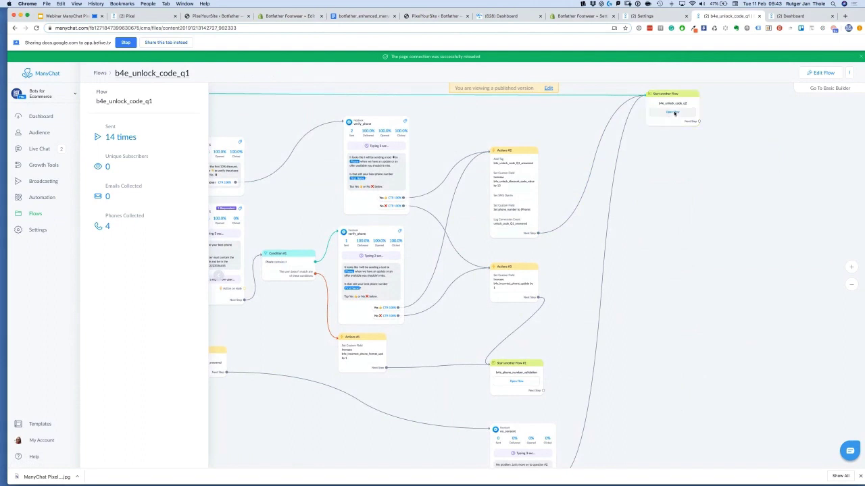
Open the linked b4e_unlock_code_q2 flow and examine the conversion event action in Actions #1
{"action": "left_click", "coordinate": [672, 113]}
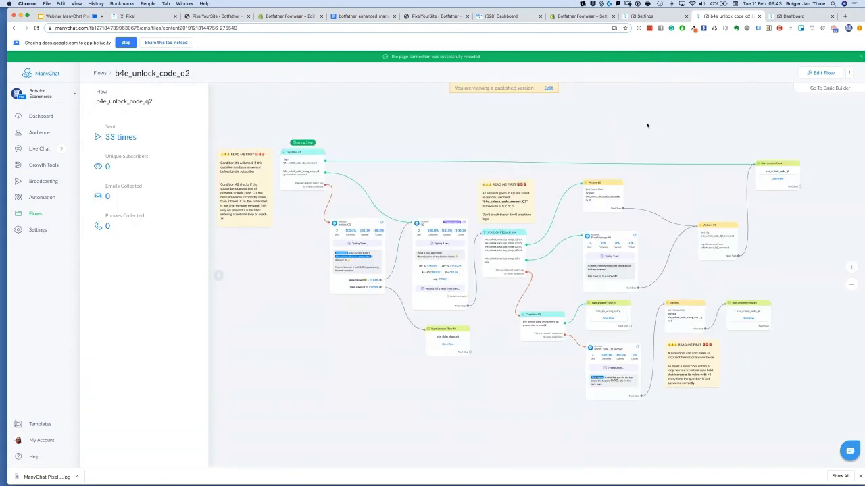
{"action": "left_click_drag", "start_coordinate": [646, 125], "coordinate": [568, 116]}
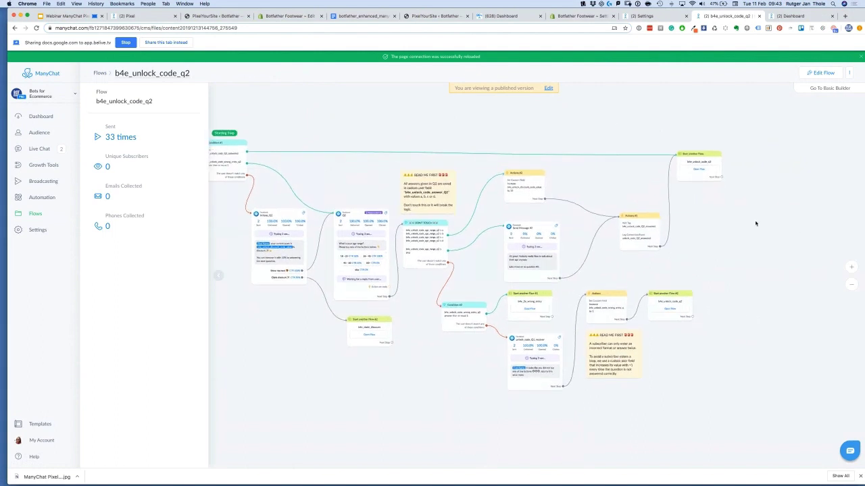
{"action": "scroll", "coordinate": [589, 234], "scroll_direction": "up", "scroll_amount": 3}
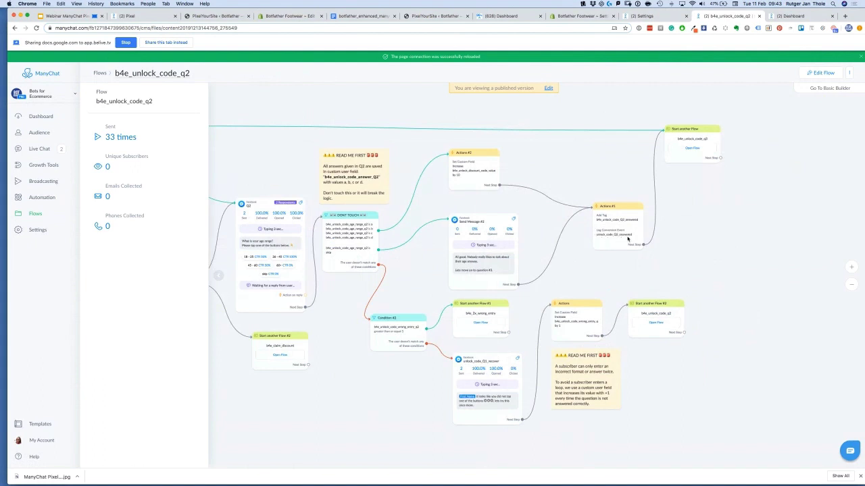
Start editing the b4e_unlock_code_q2 flow and add a second Log Conversion Event action to Actions #1
{"action": "left_click", "coordinate": [821, 74]}
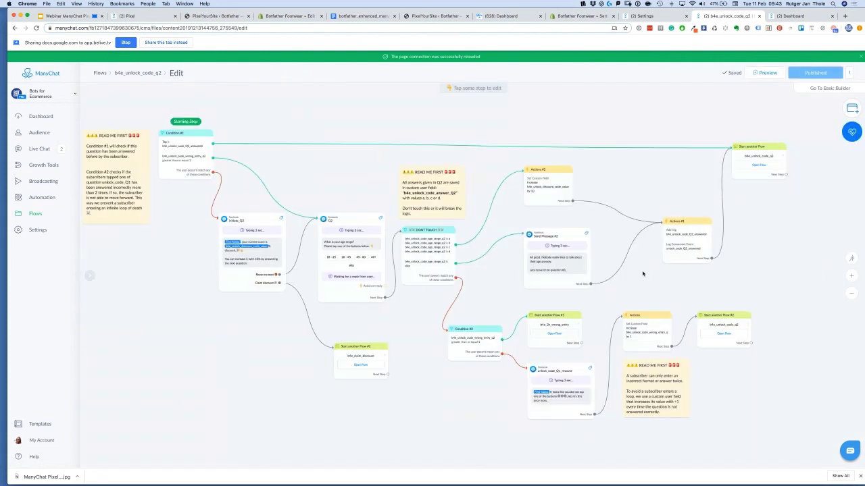
{"action": "left_click_drag", "start_coordinate": [642, 274], "coordinate": [587, 273]}
{"action": "mouse_move", "coordinate": [587, 220]}
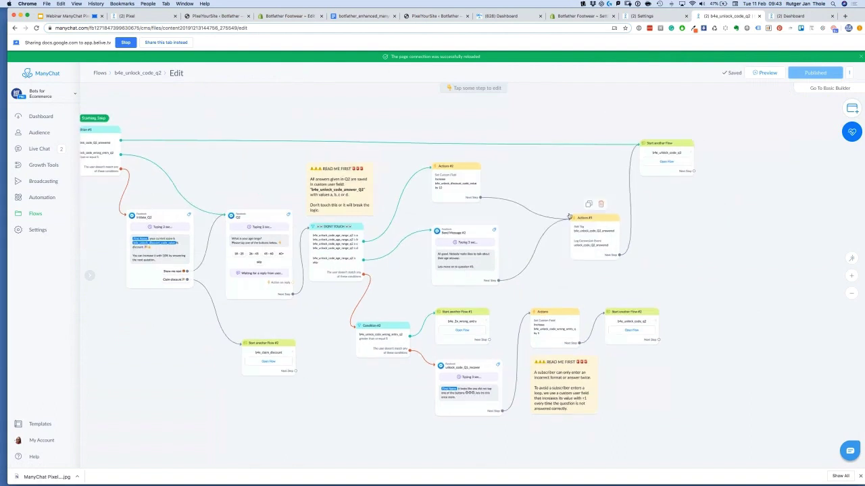
{"action": "left_click", "coordinate": [575, 255]}
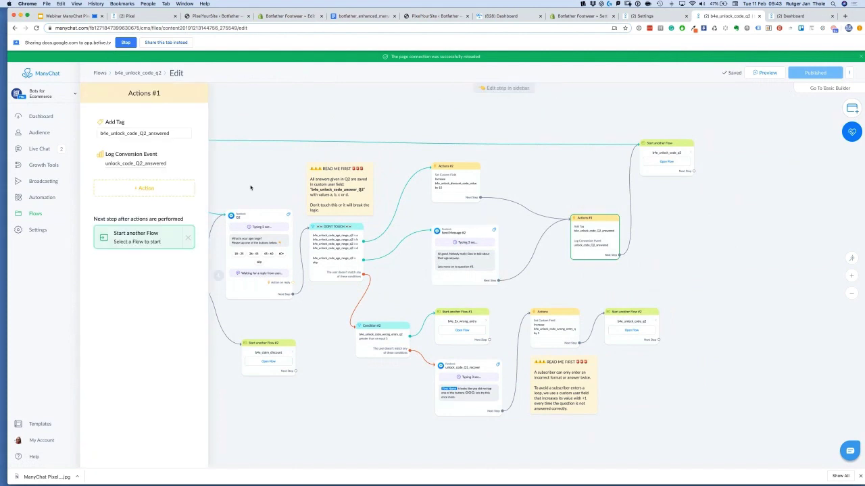
{"action": "left_click", "coordinate": [145, 191]}
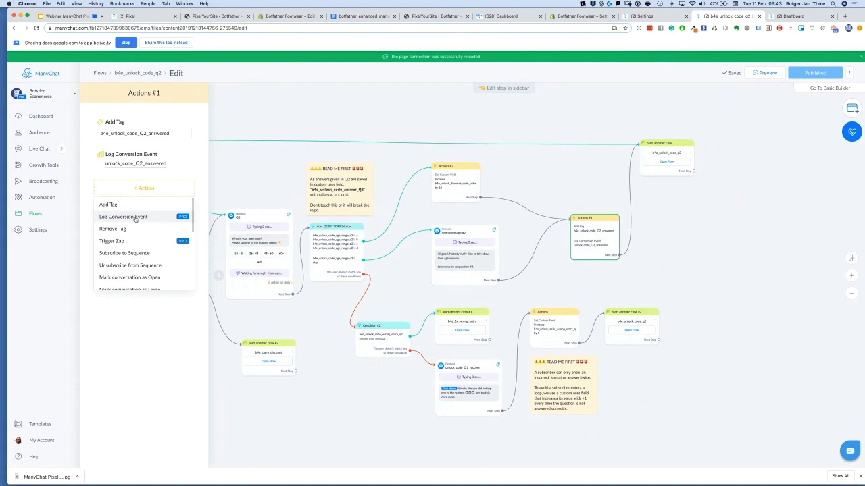
{"action": "left_click", "coordinate": [136, 217]}
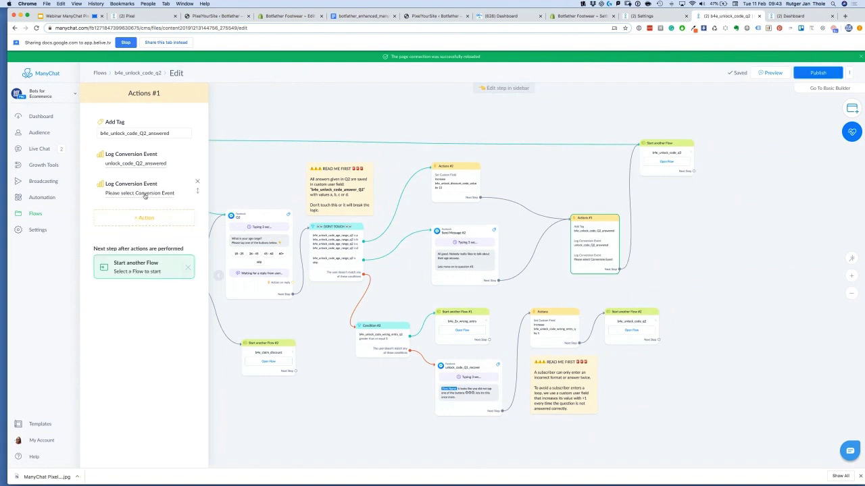
Try creating a new conversion event titled test_event for the added Log Conversion Event action, then cancel it
{"action": "left_click", "coordinate": [146, 194]}
{"action": "left_click", "coordinate": [218, 195]}
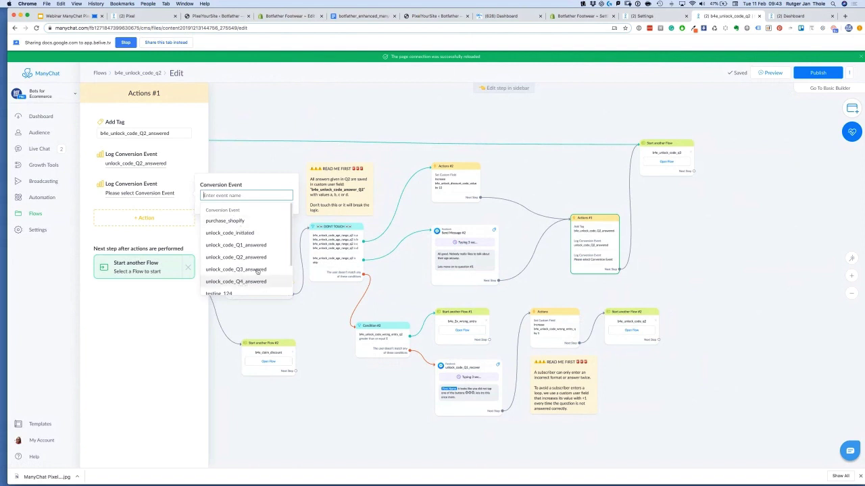
{"action": "scroll", "coordinate": [254, 252], "scroll_direction": "down", "scroll_amount": 1}
{"action": "scroll", "coordinate": [255, 233], "scroll_direction": "up", "scroll_amount": 1}
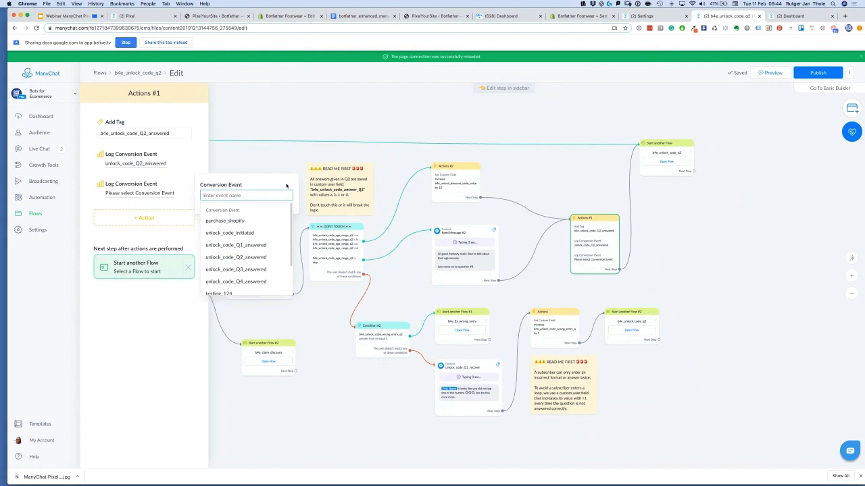
{"action": "type", "text": "test"}
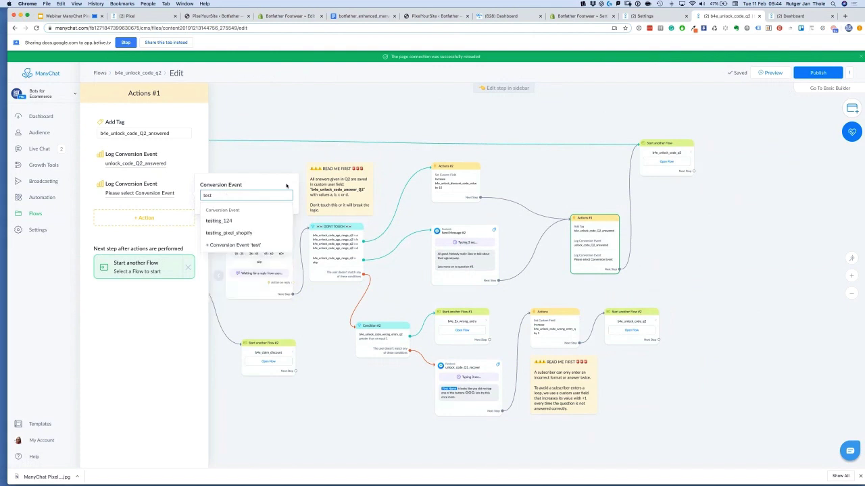
{"action": "type", "text": "_ev"}
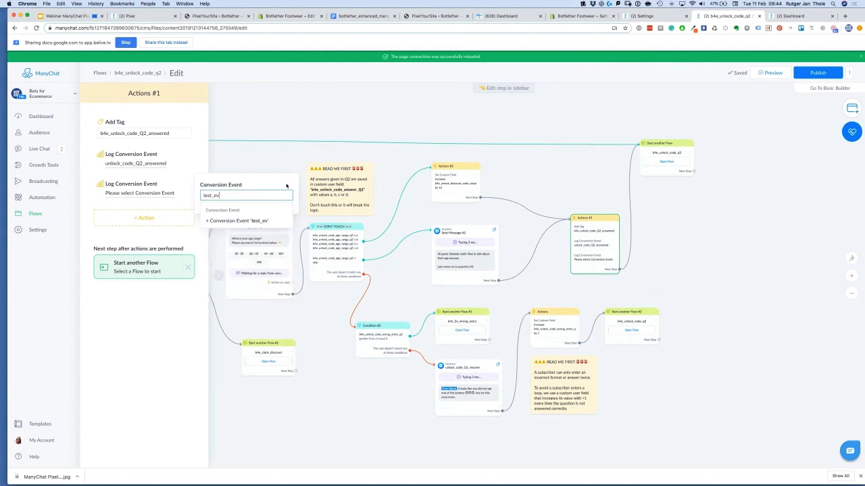
{"action": "type", "text": "ebnt"}
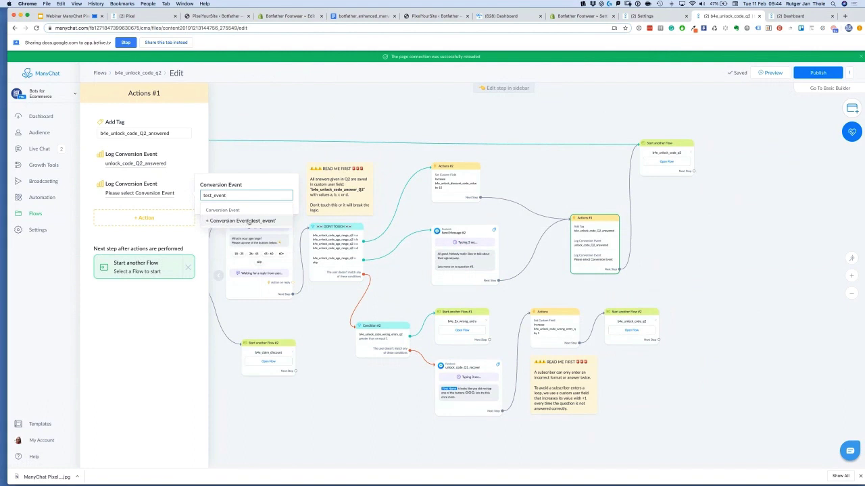
{"action": "left_click", "coordinate": [246, 223]}
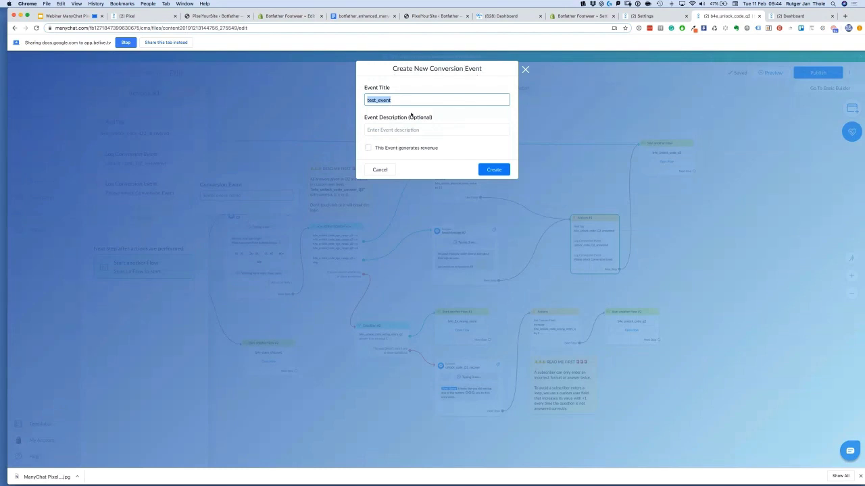
{"action": "left_click", "coordinate": [381, 170]}
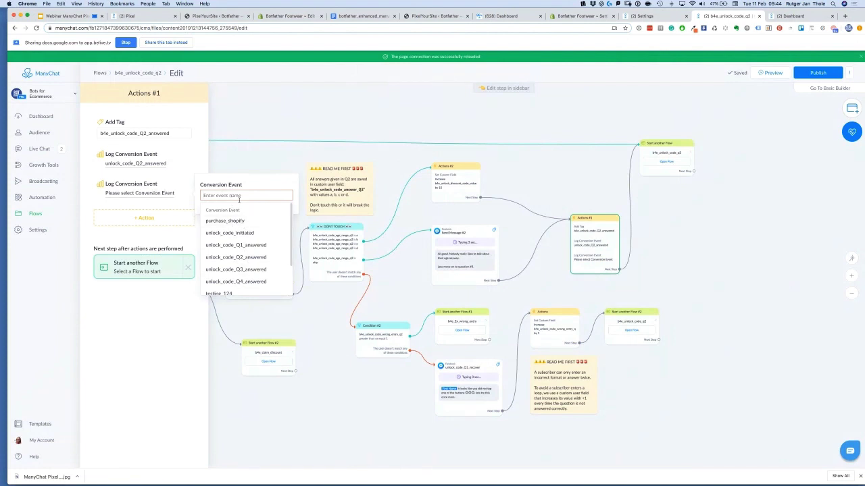
{"action": "left_click", "coordinate": [276, 162]}
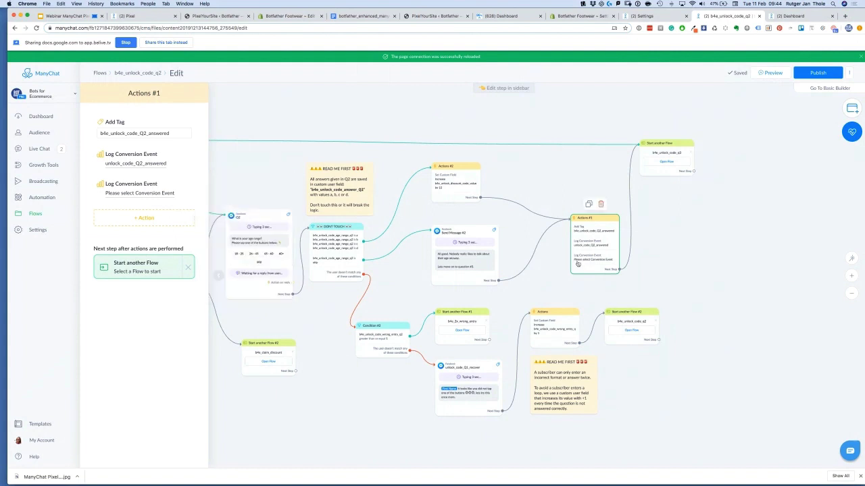
Delete the empty Log Conversion Event action from Actions #1 and publish the b4e_unlock_code_q2 flow
{"action": "left_click", "coordinate": [198, 184]}
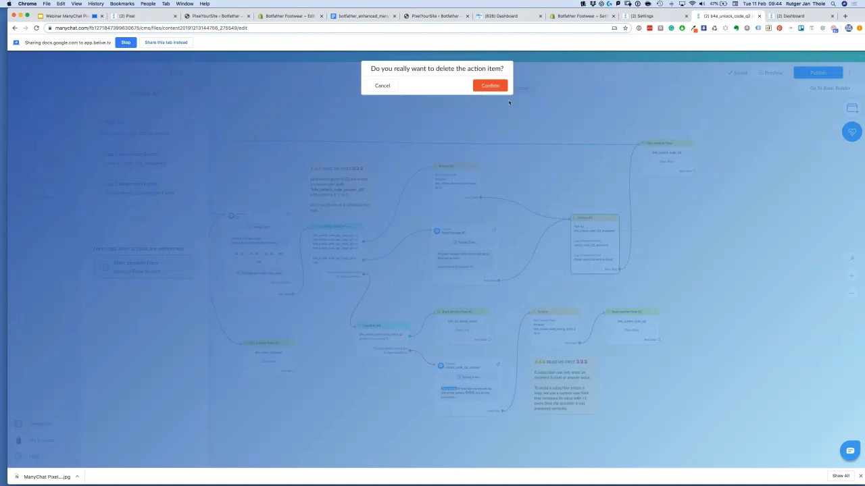
{"action": "left_click", "coordinate": [503, 86]}
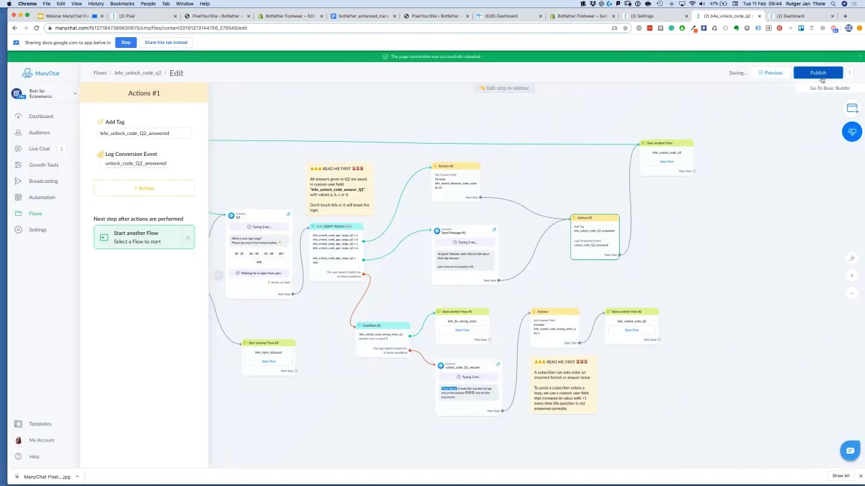
{"action": "left_click", "coordinate": [818, 74]}
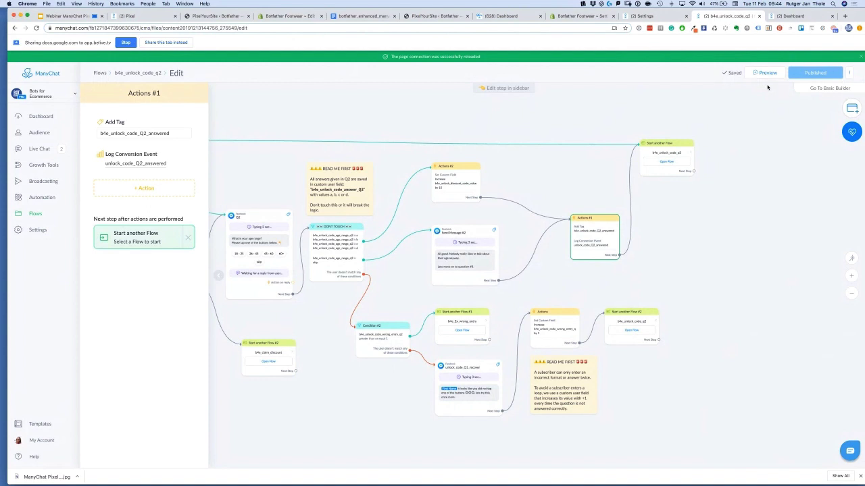
Follow the linked flows through b4e_unlock_code_q3, b4e_unlock_code_email and b4e_claim_discount, examining the conversion event actions they log
{"action": "left_click", "coordinate": [670, 163]}
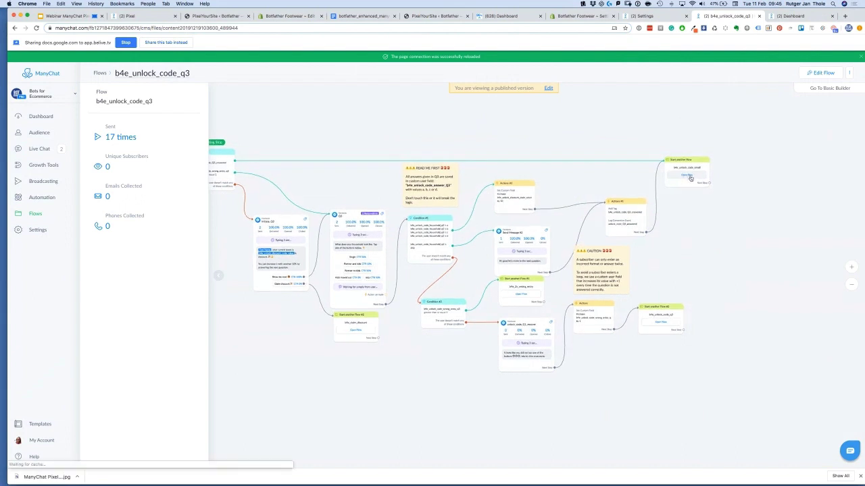
{"action": "left_click", "coordinate": [689, 177]}
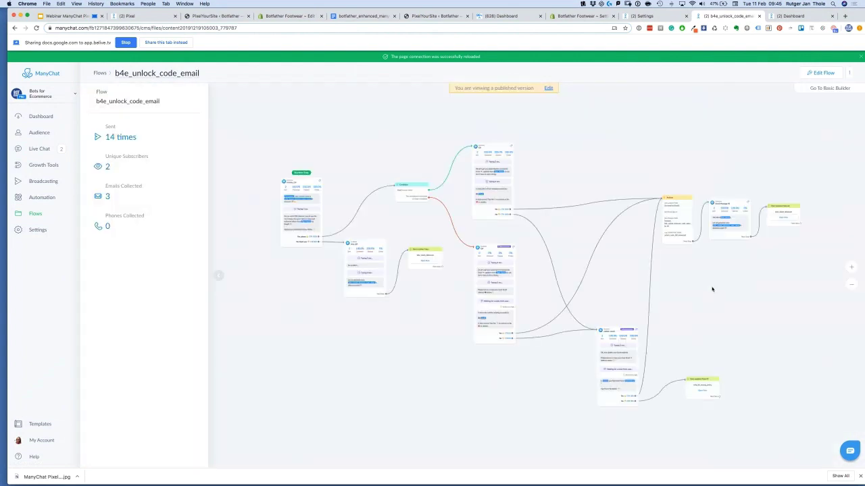
{"action": "scroll", "coordinate": [702, 140], "scroll_direction": "right", "scroll_amount": 3}
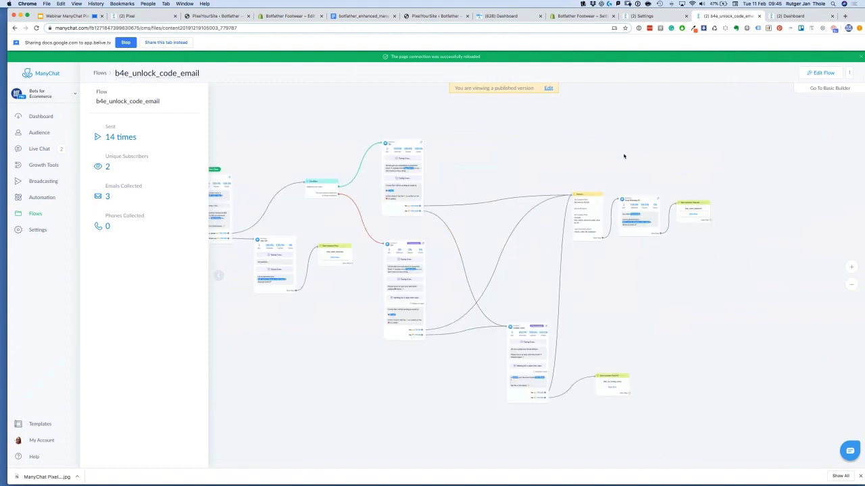
{"action": "left_click", "coordinate": [218, 275]}
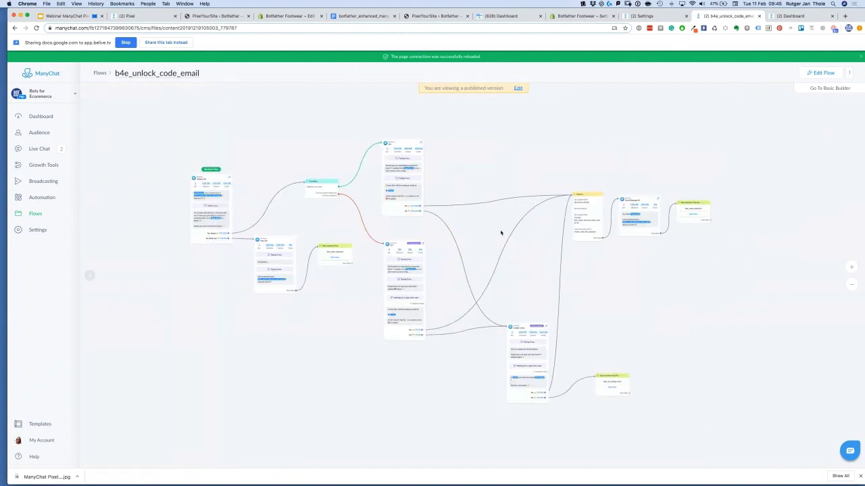
{"action": "scroll", "coordinate": [730, 267], "scroll_direction": "up", "scroll_amount": 2}
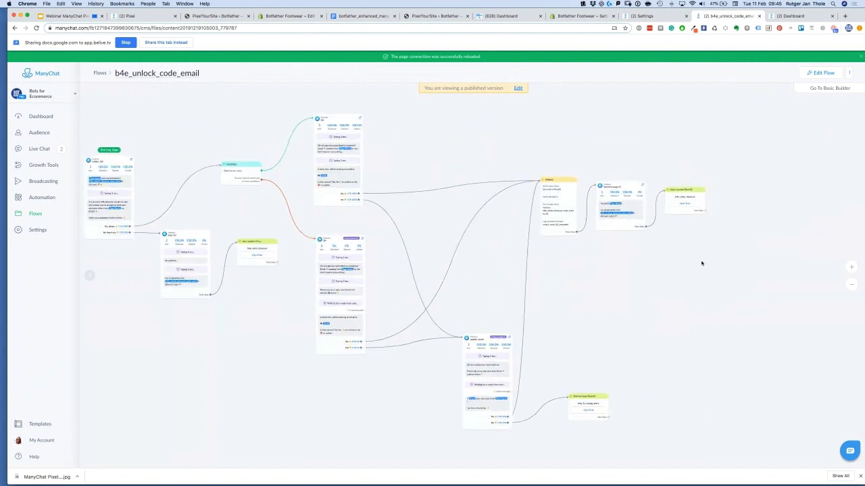
{"action": "scroll", "coordinate": [733, 192], "scroll_direction": "up", "scroll_amount": 3}
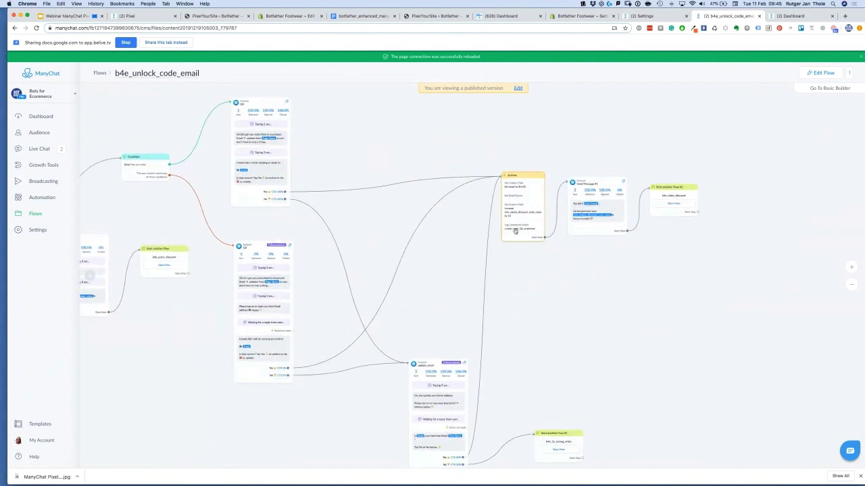
{"action": "left_click", "coordinate": [673, 205]}
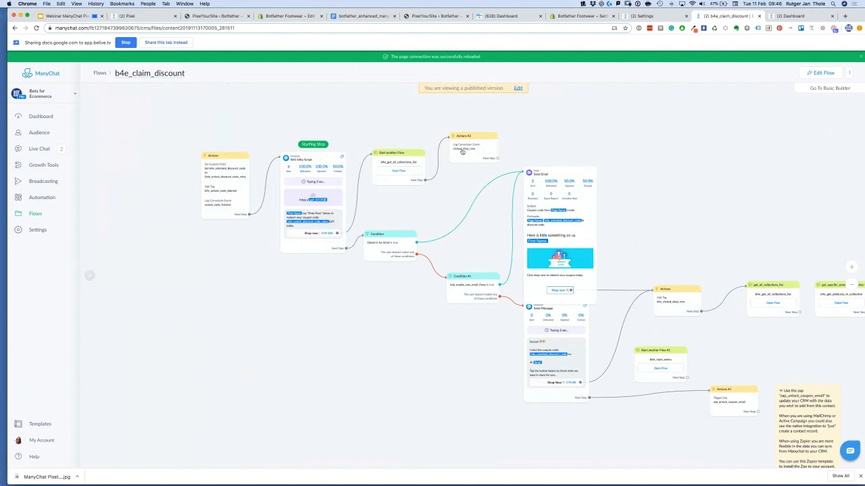
Switch to Shopify's checkout settings, review the purchase_shopify event script in Additional scripts, and return to the b4e_claim_discount flow in ManyChat
{"action": "key", "text": "ctrl+shift+Tab"}
{"action": "key", "text": "ctrl+shift+Tab"}
{"action": "scroll", "coordinate": [546, 258], "scroll_direction": "down", "scroll_amount": 5}
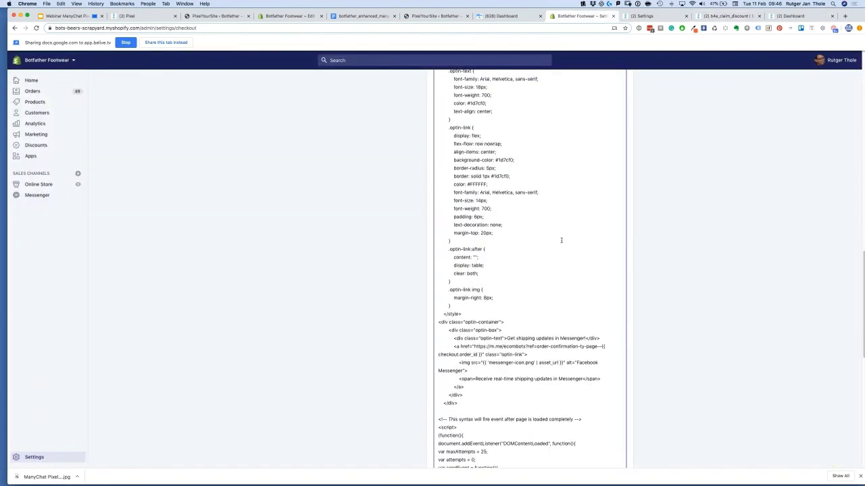
{"action": "scroll", "coordinate": [546, 258], "scroll_direction": "down", "scroll_amount": 4}
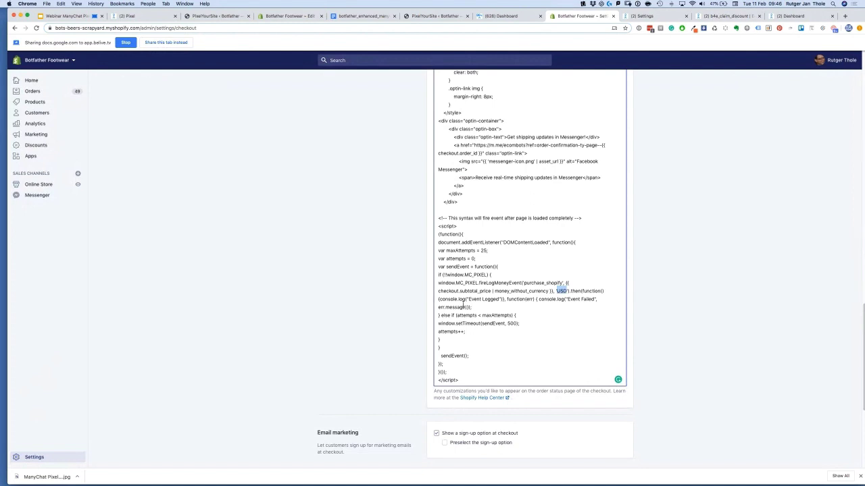
{"action": "key", "text": "ctrl+Tab"}
{"action": "key", "text": "ctrl+Tab"}
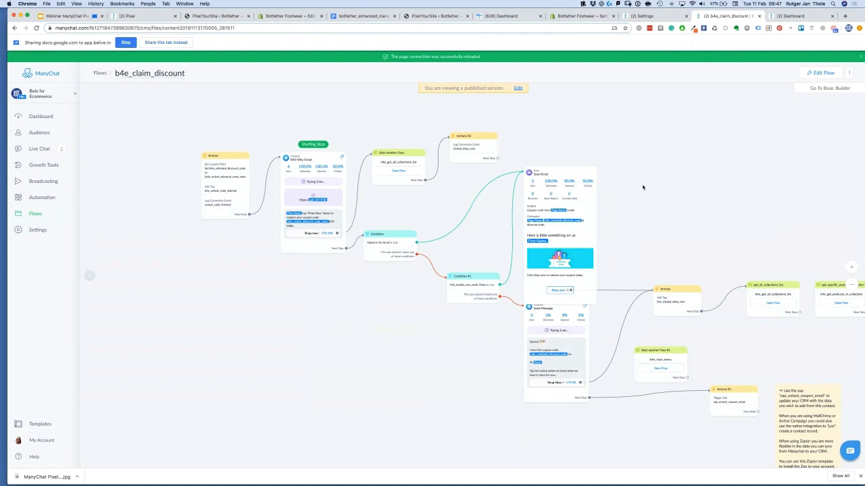
Return to the flows list and open b4e_unlock_code_start from the unlock_coupon_code folder under ecom_bots_template_pack's Coupon Delivery
{"action": "scroll", "coordinate": [643, 187], "scroll_direction": "down", "scroll_amount": 3}
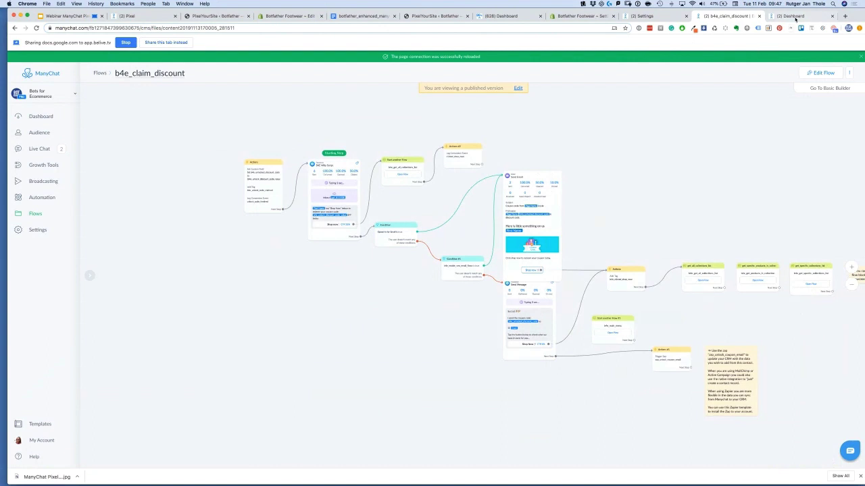
{"action": "left_click", "coordinate": [99, 74]}
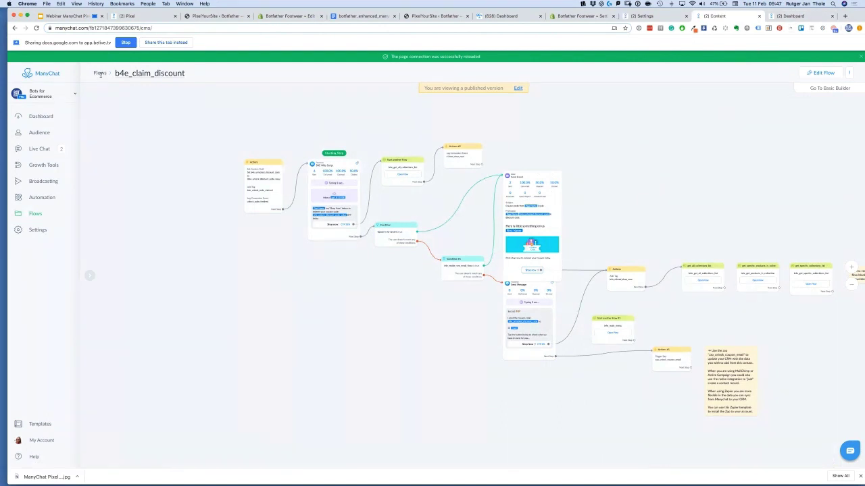
{"action": "left_click", "coordinate": [347, 139]}
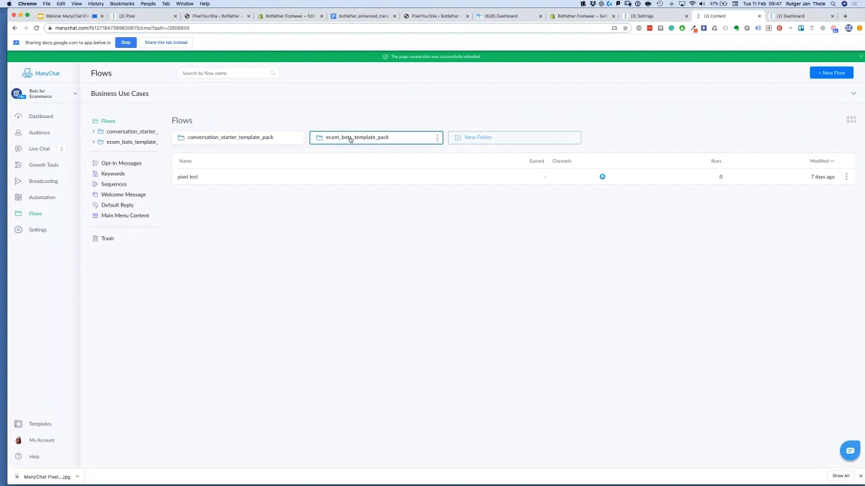
{"action": "left_click", "coordinate": [371, 141]}
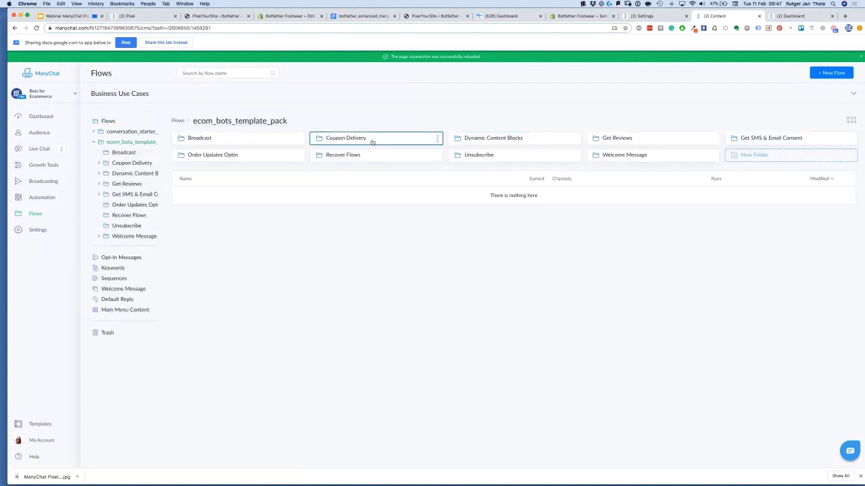
{"action": "left_click", "coordinate": [472, 139]}
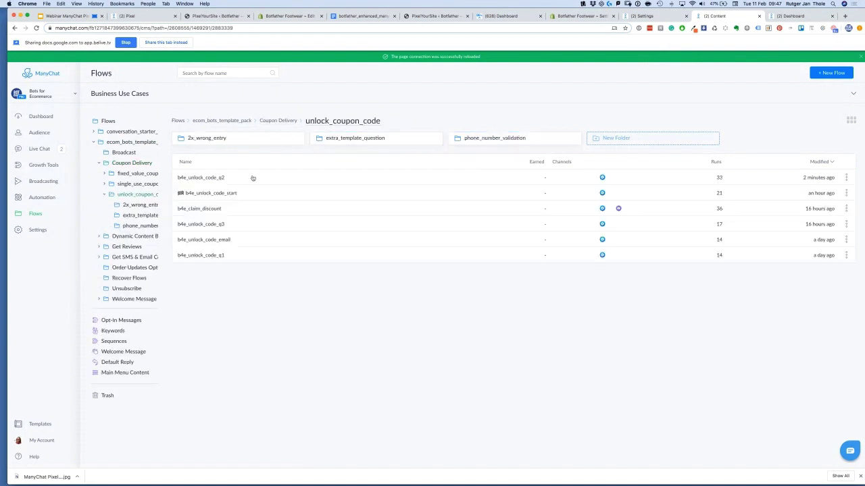
{"action": "left_click", "coordinate": [250, 193]}
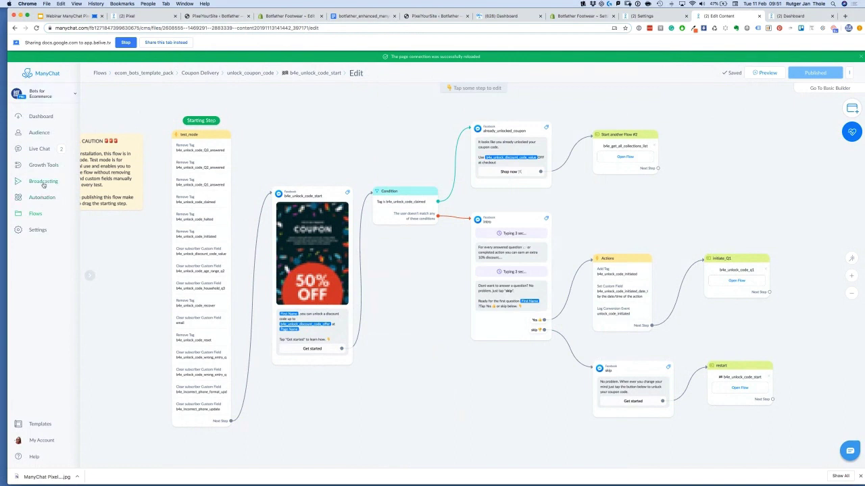
Open the dashboard's analytics and inspect the Overall Earnings bar for Feb 11
{"action": "left_click", "coordinate": [41, 117]}
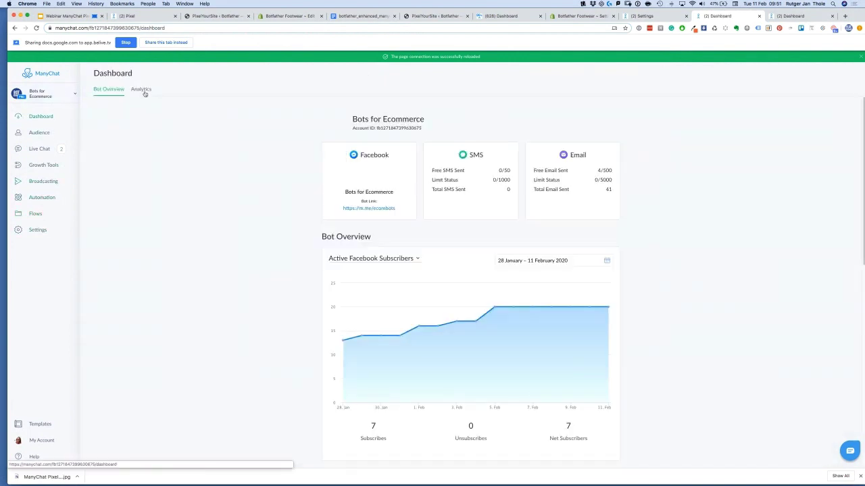
{"action": "left_click", "coordinate": [141, 90]}
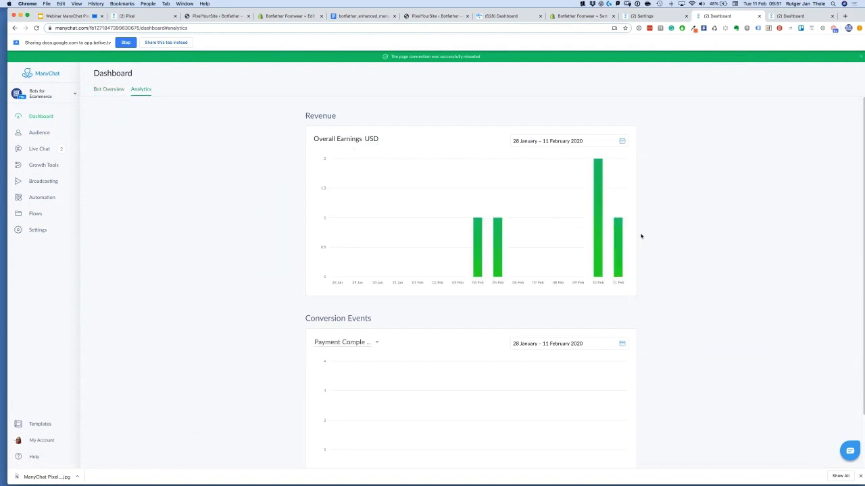
{"action": "mouse_move", "coordinate": [620, 233]}
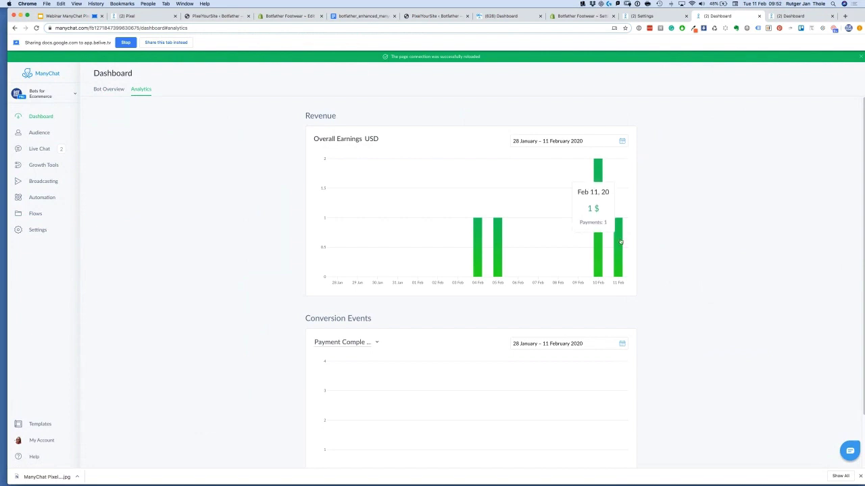
Show the purchase_shopify event in the Conversion Events chart and inspect its Feb 11 bar
{"action": "scroll", "coordinate": [693, 260], "scroll_direction": "down", "scroll_amount": 2}
{"action": "scroll", "coordinate": [692, 261], "scroll_direction": "down", "scroll_amount": 1}
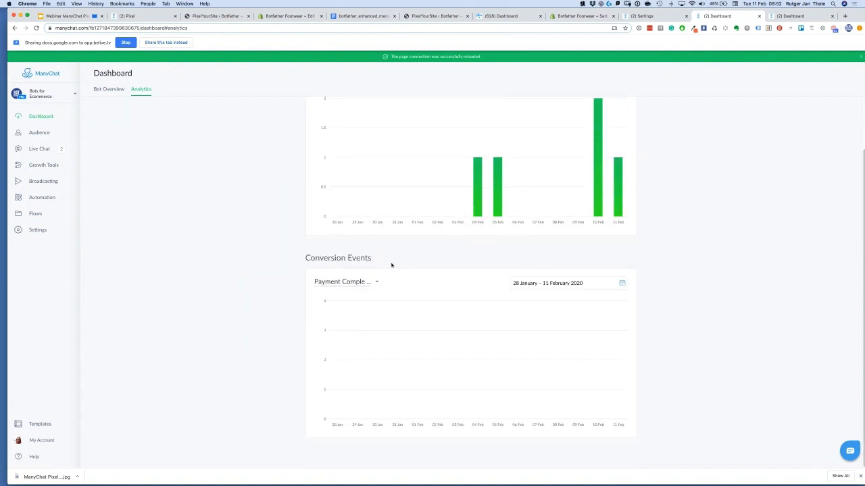
{"action": "left_click", "coordinate": [356, 283]}
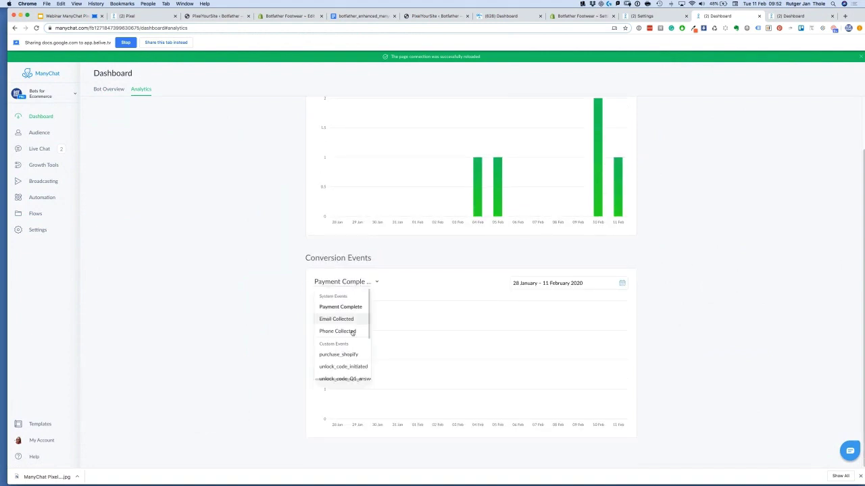
{"action": "left_click", "coordinate": [349, 355]}
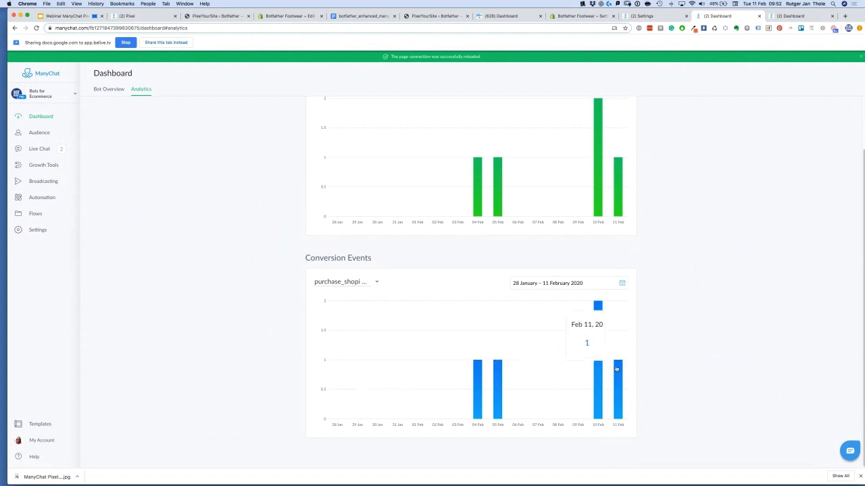
View the Conversion Events chart for unlock_code_Q1_answered, followed by unlock_code_Q2_answered
{"action": "left_click", "coordinate": [365, 283]}
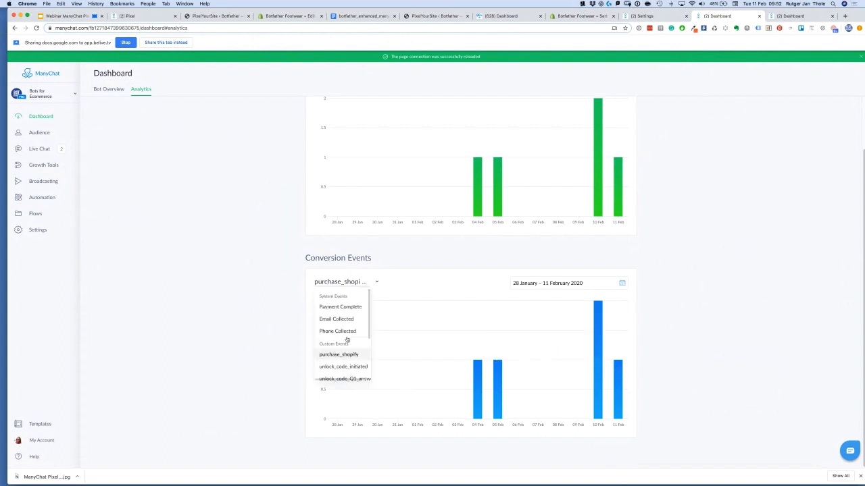
{"action": "scroll", "coordinate": [346, 340], "scroll_direction": "down", "scroll_amount": 2}
{"action": "left_click", "coordinate": [352, 349]}
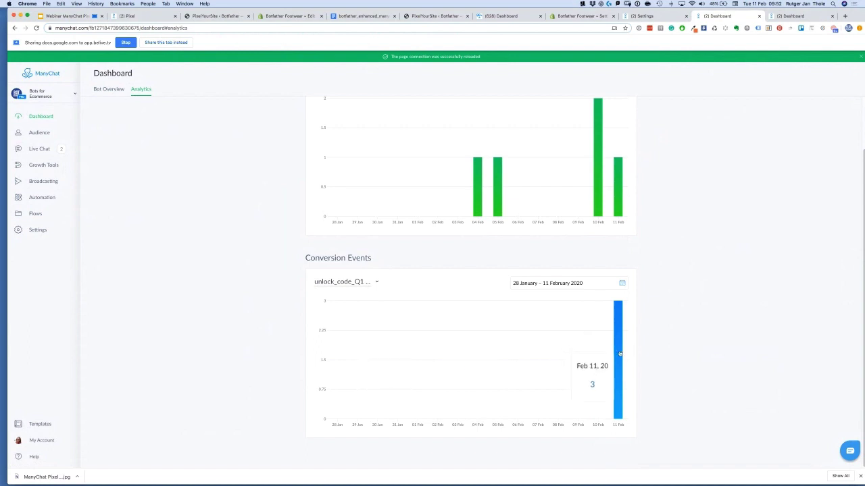
{"action": "left_click", "coordinate": [362, 282]}
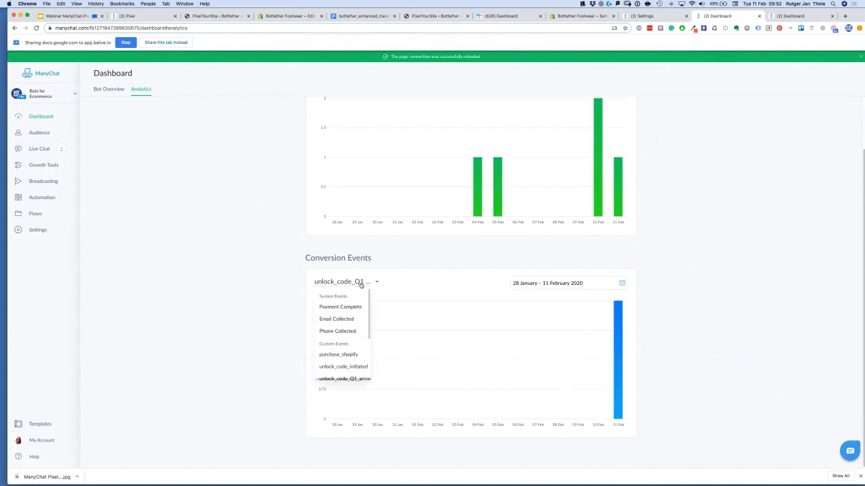
{"action": "scroll", "coordinate": [351, 348], "scroll_direction": "down", "scroll_amount": 3}
{"action": "left_click", "coordinate": [354, 352]}
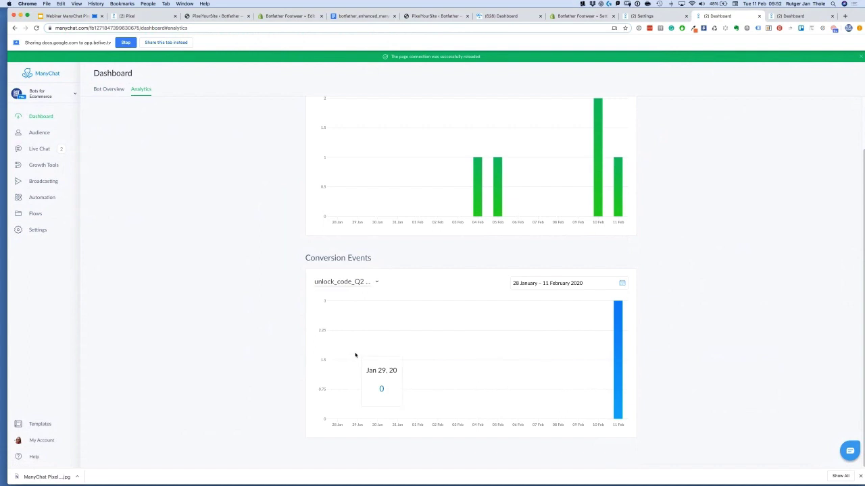
View the Conversion Events chart for unlock_code_Q3_answered, followed by unlock_code_Q4_answered
{"action": "left_click", "coordinate": [358, 283]}
{"action": "scroll", "coordinate": [351, 351], "scroll_direction": "down", "scroll_amount": 3}
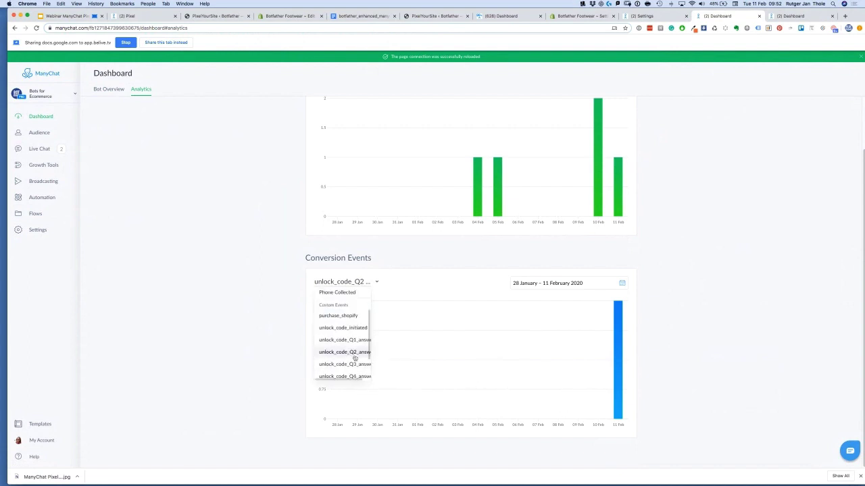
{"action": "left_click", "coordinate": [352, 360]}
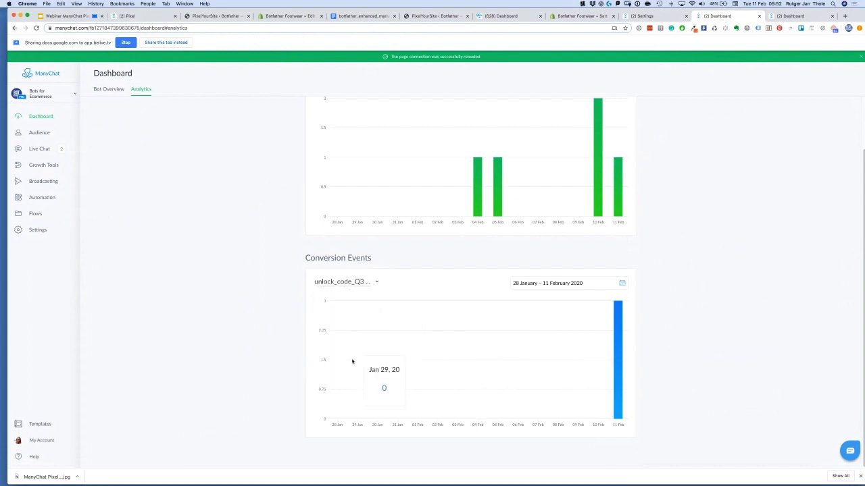
{"action": "left_click", "coordinate": [358, 283]}
{"action": "scroll", "coordinate": [351, 351], "scroll_direction": "down", "scroll_amount": 3}
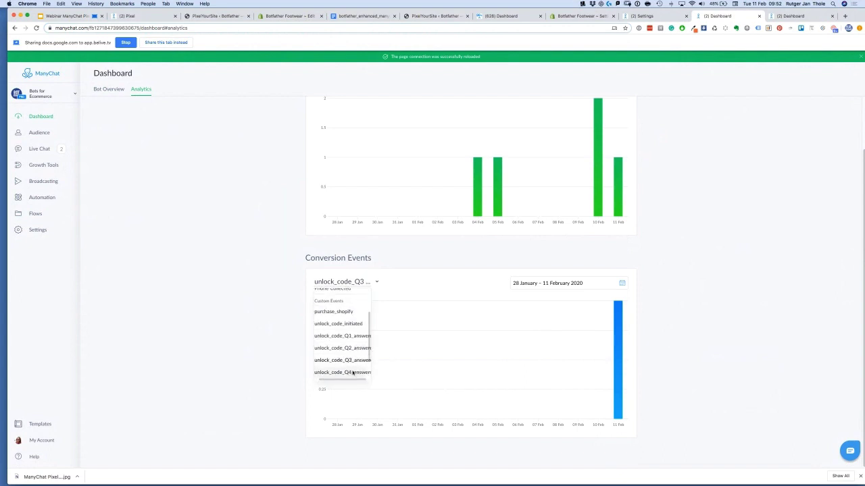
{"action": "left_click", "coordinate": [350, 373]}
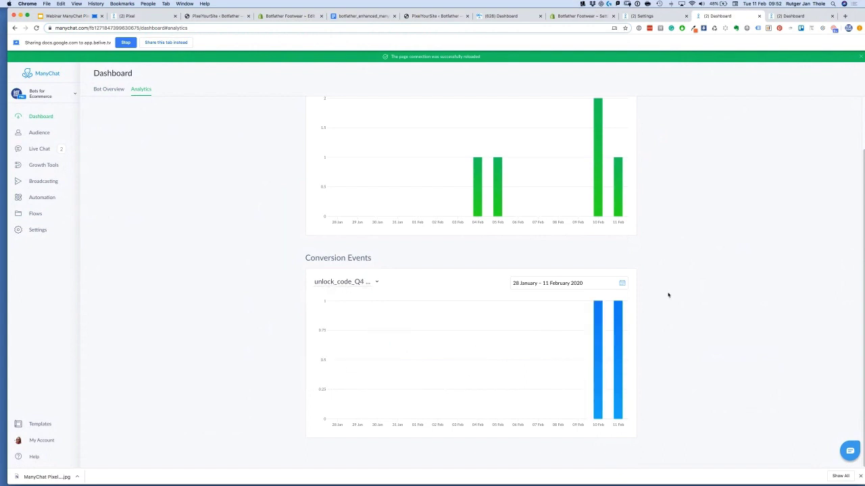
Switch the Conversion Events chart back to unlock_code_Q1_answered and unlock_code_Q2_answered to compare their Feb 11 bars
{"action": "left_click", "coordinate": [341, 284]}
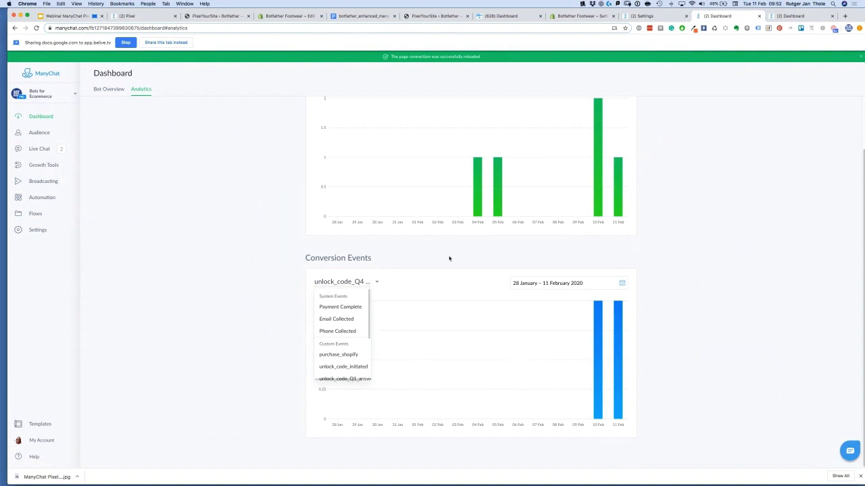
{"action": "scroll", "coordinate": [353, 354], "scroll_direction": "down", "scroll_amount": 3}
{"action": "left_click", "coordinate": [353, 348]}
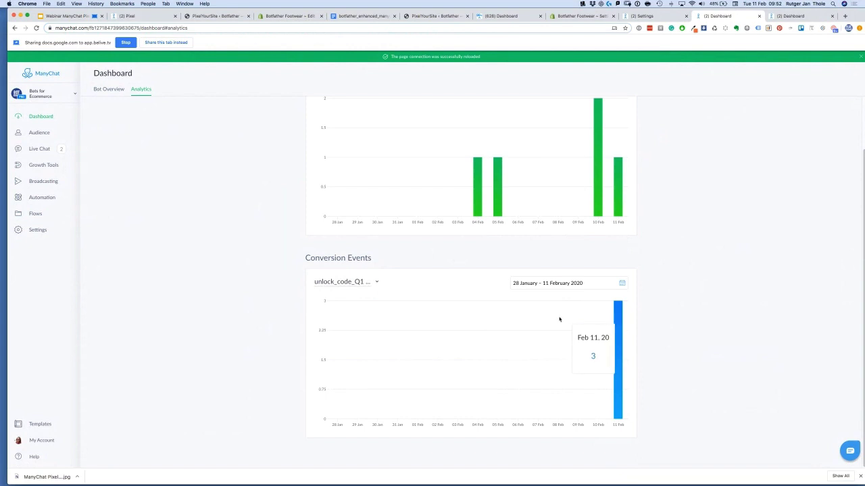
{"action": "left_click", "coordinate": [363, 282]}
{"action": "scroll", "coordinate": [350, 341], "scroll_direction": "down", "scroll_amount": 2}
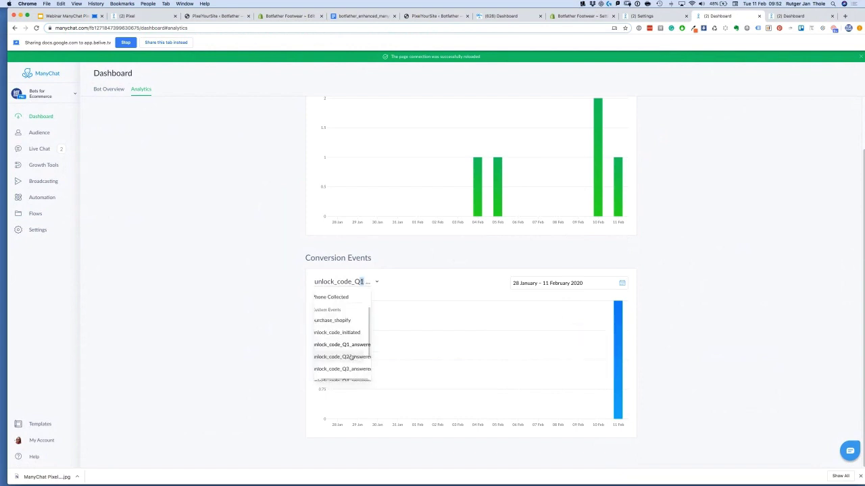
{"action": "left_click", "coordinate": [353, 358]}
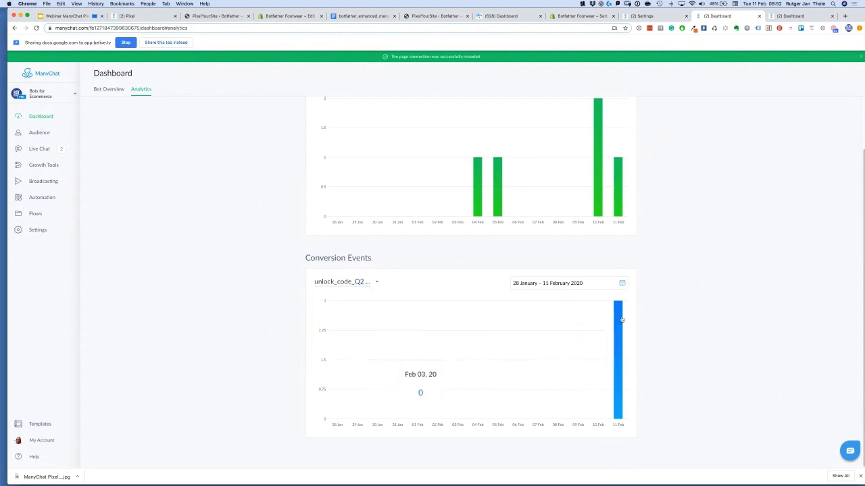
Browse the remaining custom events, set the Conversion Events chart to purchase_shopify, and compare it with the revenue chart
{"action": "left_click", "coordinate": [364, 282]}
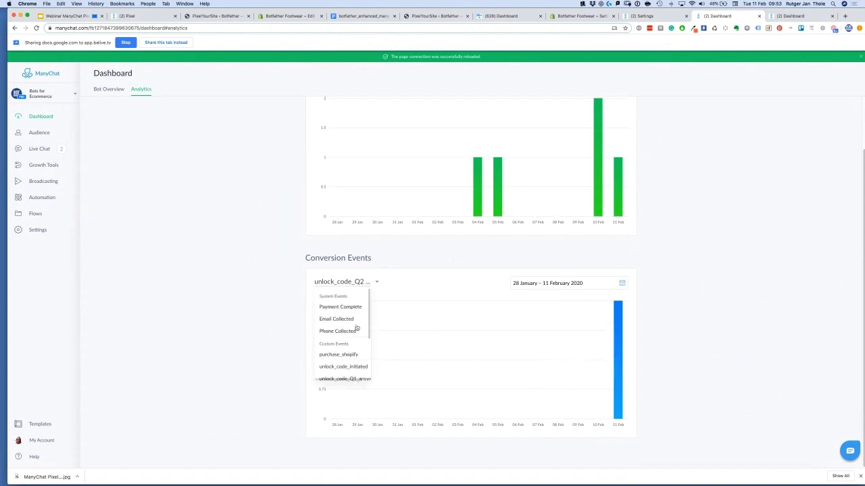
{"action": "scroll", "coordinate": [351, 337], "scroll_direction": "down", "scroll_amount": 5}
{"action": "scroll", "coordinate": [348, 344], "scroll_direction": "up", "scroll_amount": 5}
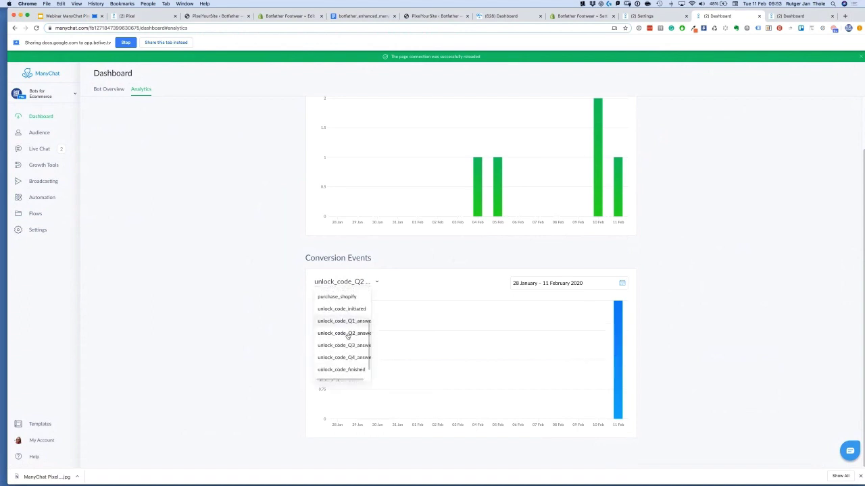
{"action": "left_click", "coordinate": [346, 350]}
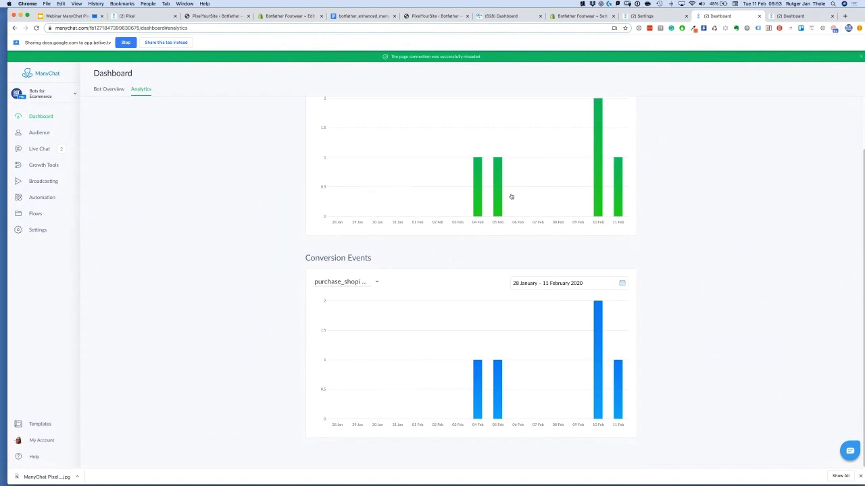
{"action": "scroll", "coordinate": [720, 212], "scroll_direction": "up", "scroll_amount": 2}
{"action": "scroll", "coordinate": [754, 201], "scroll_direction": "down", "scroll_amount": 1}
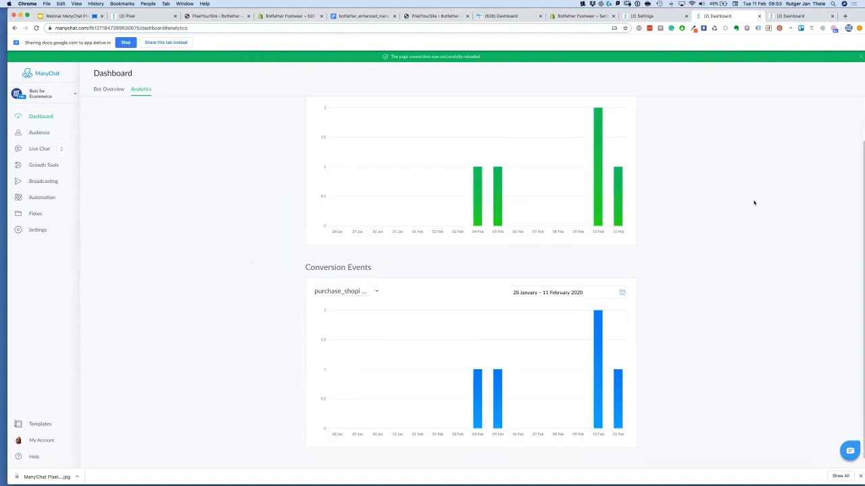
{"action": "scroll", "coordinate": [750, 209], "scroll_direction": "up", "scroll_amount": 1}
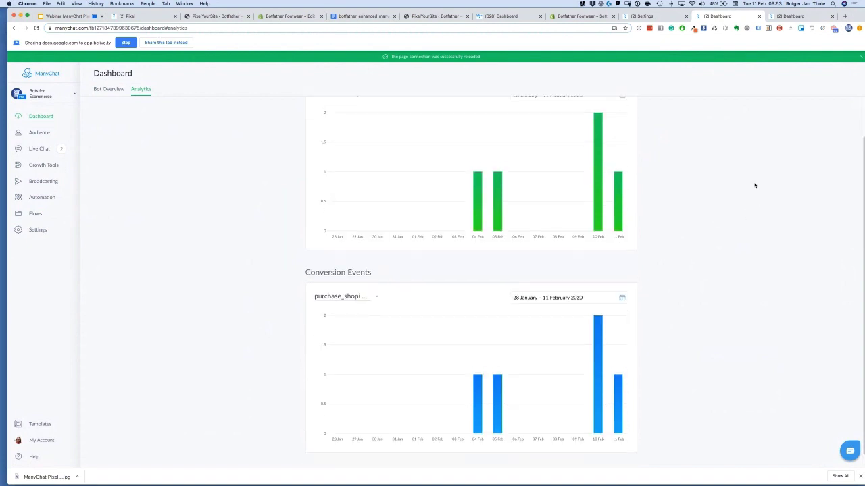